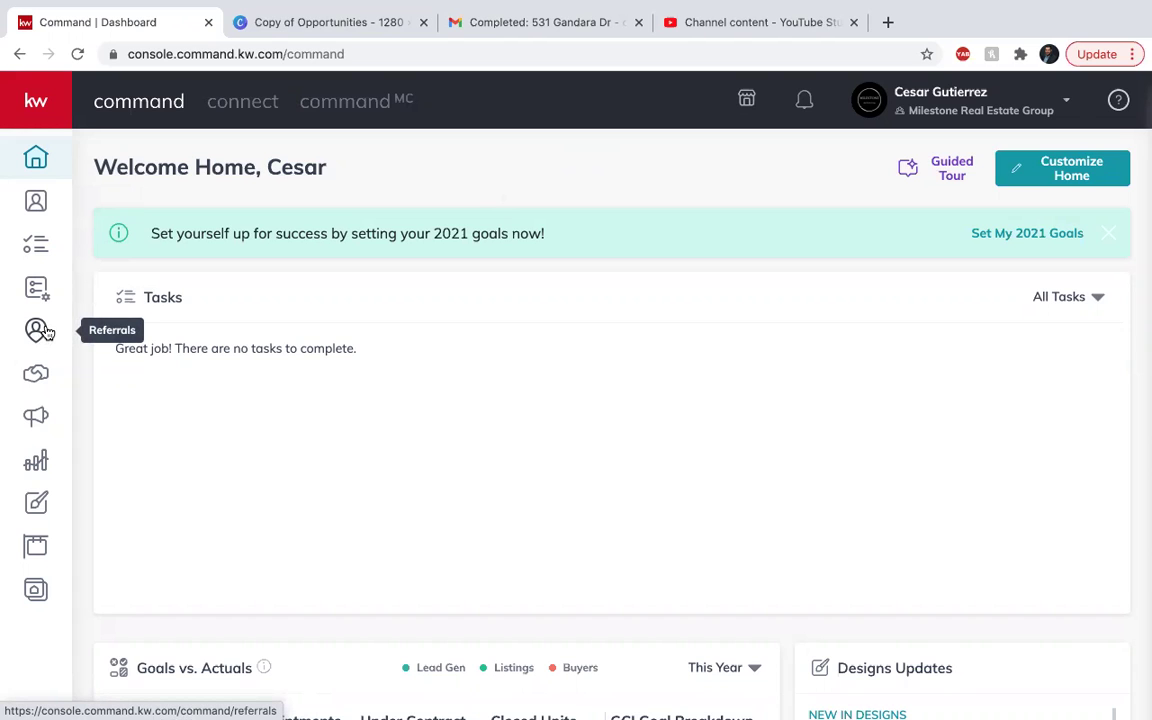
# Step: Open Referrals and scroll through the 38-member referral network list and back to the top
pyautogui.click(44, 332)
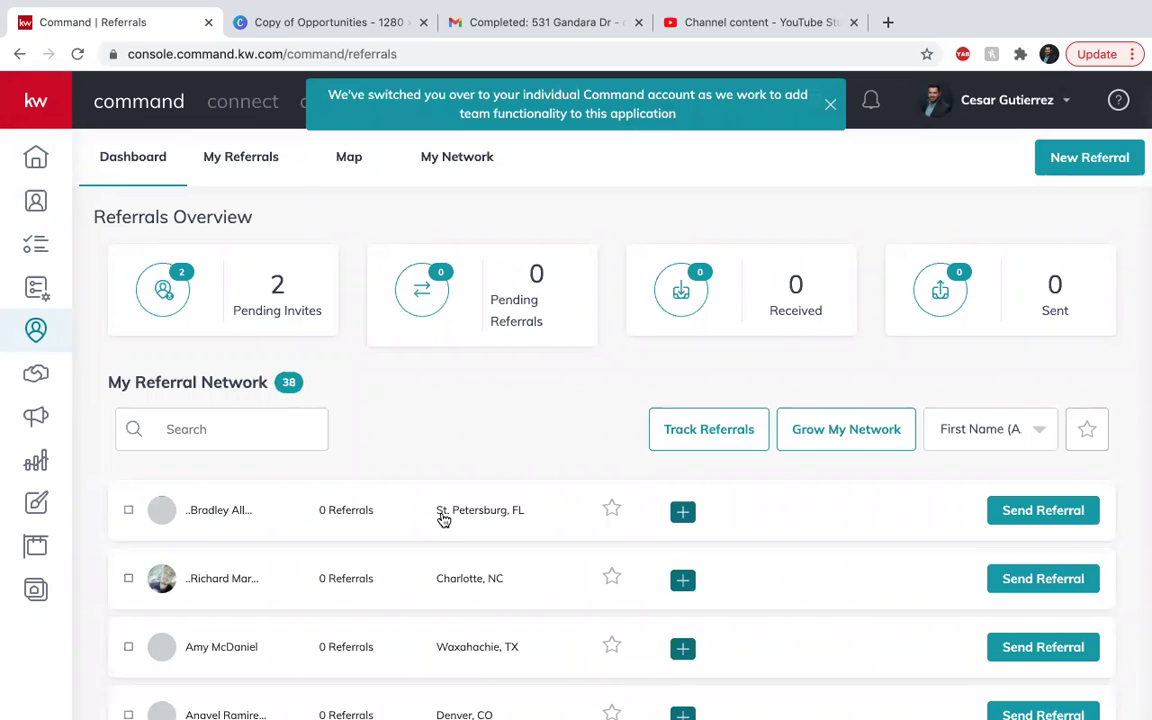
pyautogui.scroll(-1, 442, 517)
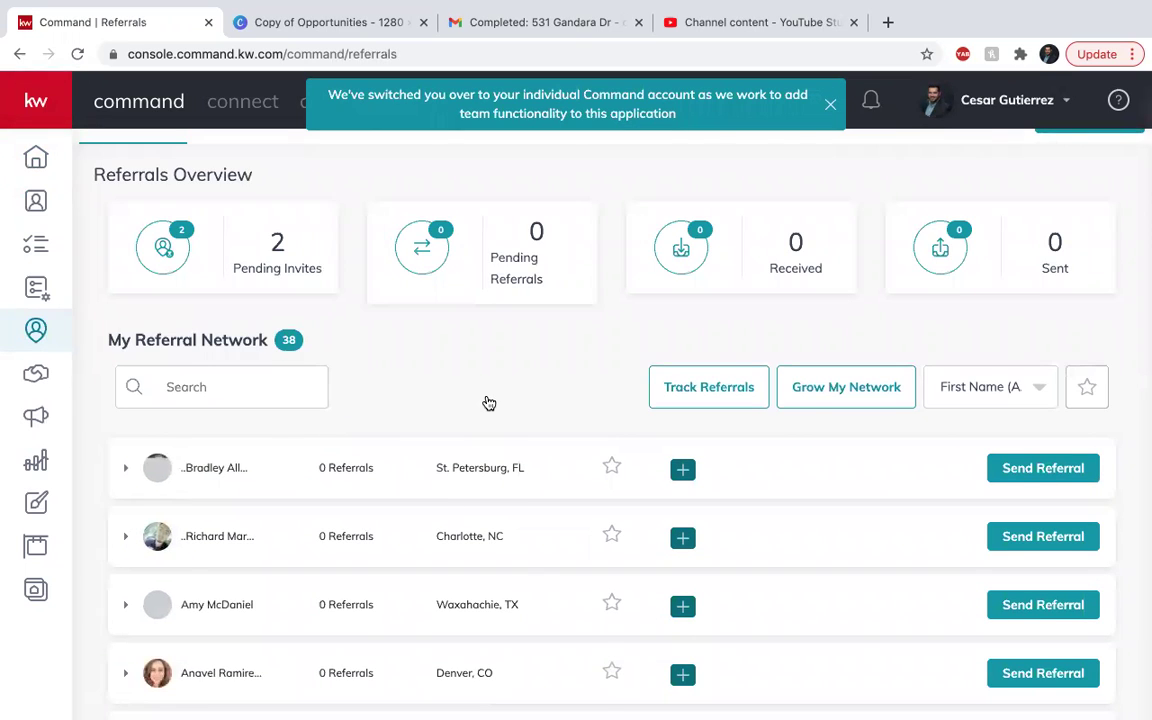
pyautogui.scroll(-5, 486, 404)
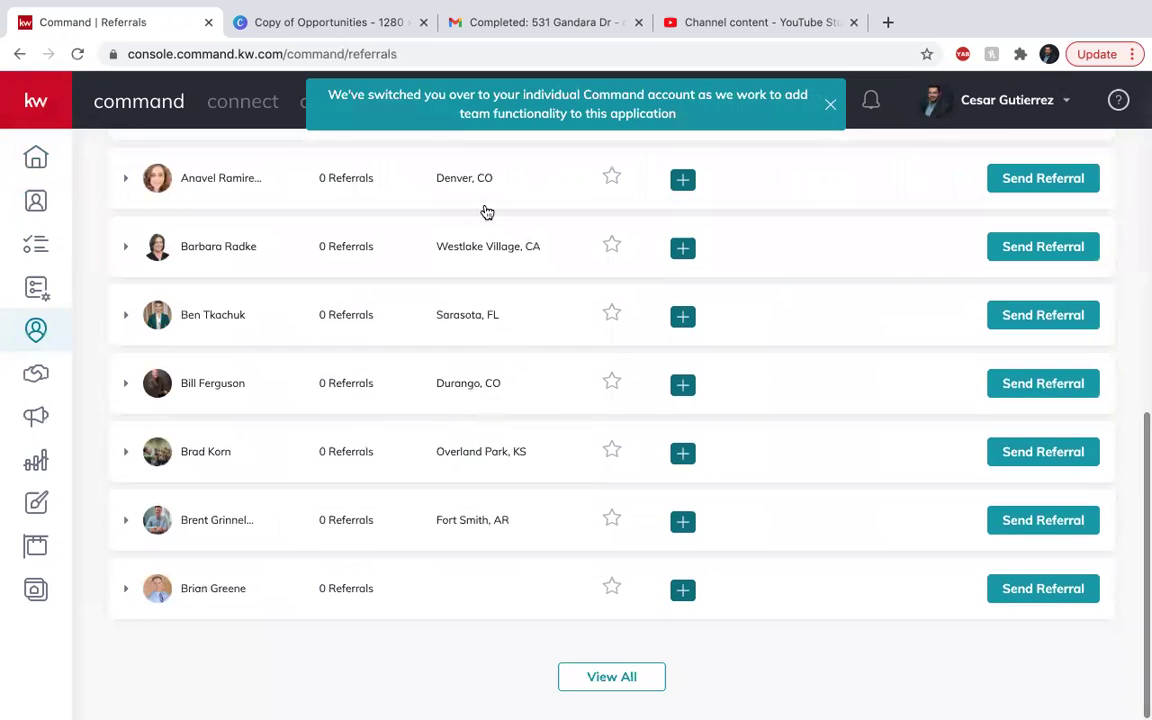
pyautogui.scroll(1, 521, 249)
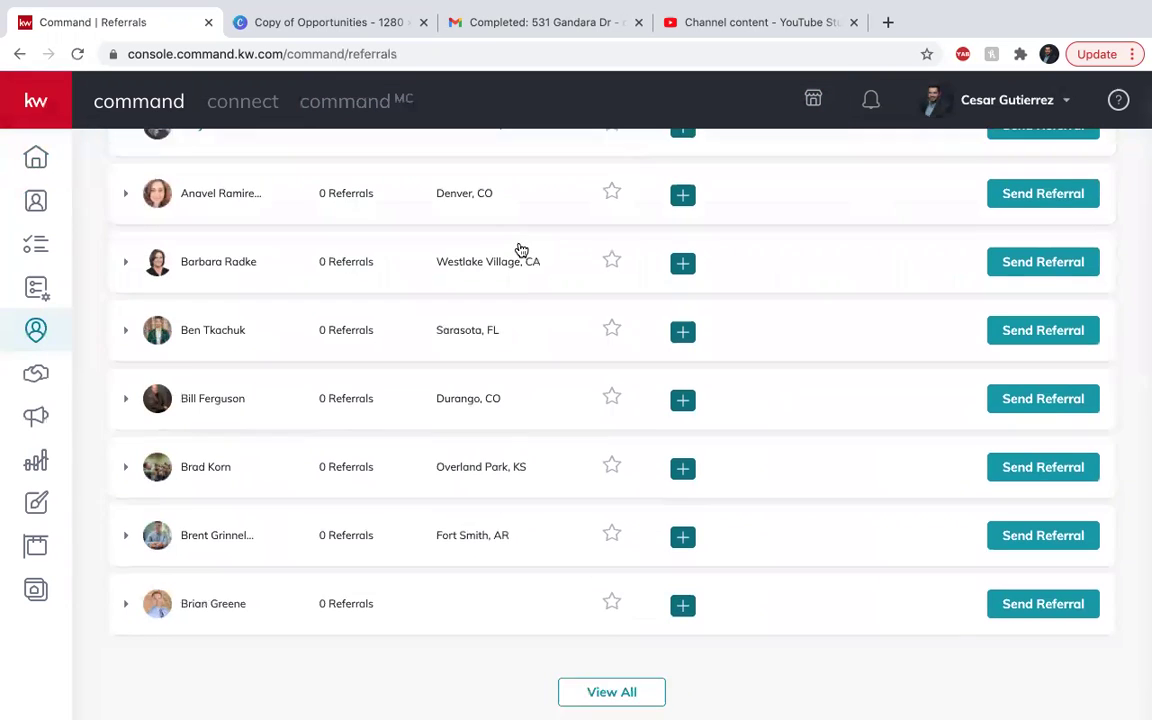
pyautogui.scroll(2, 540, 387)
pyautogui.scroll(1, 540, 387)
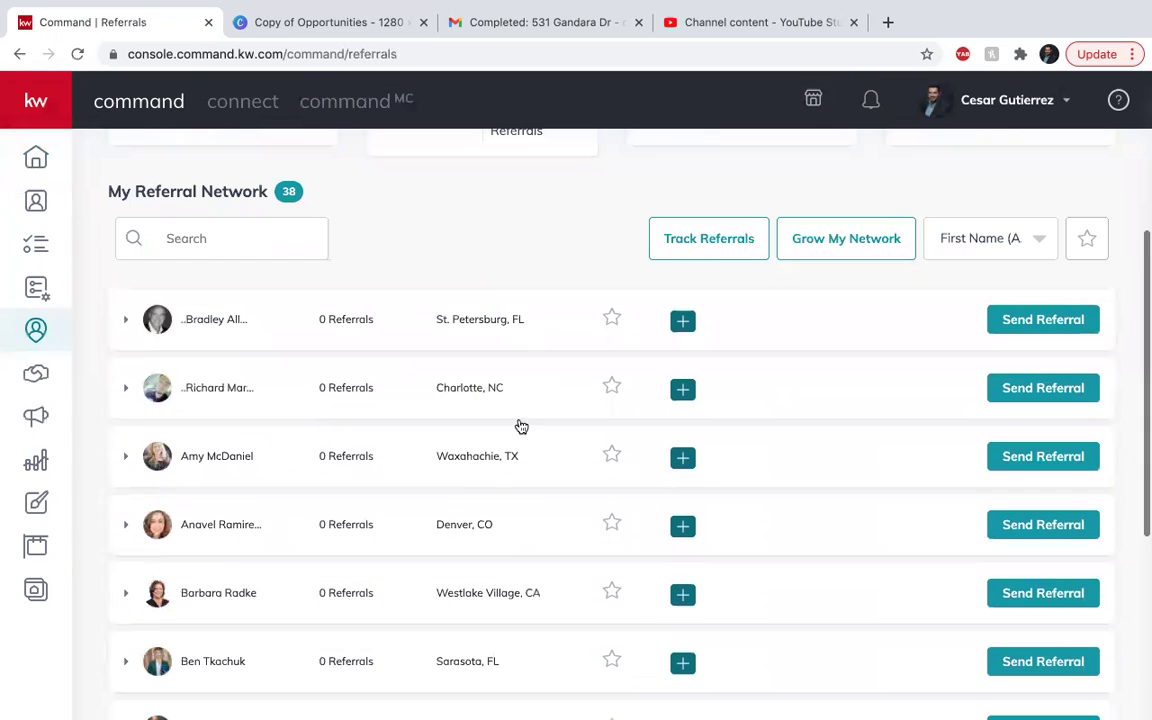
pyautogui.scroll(4, 505, 479)
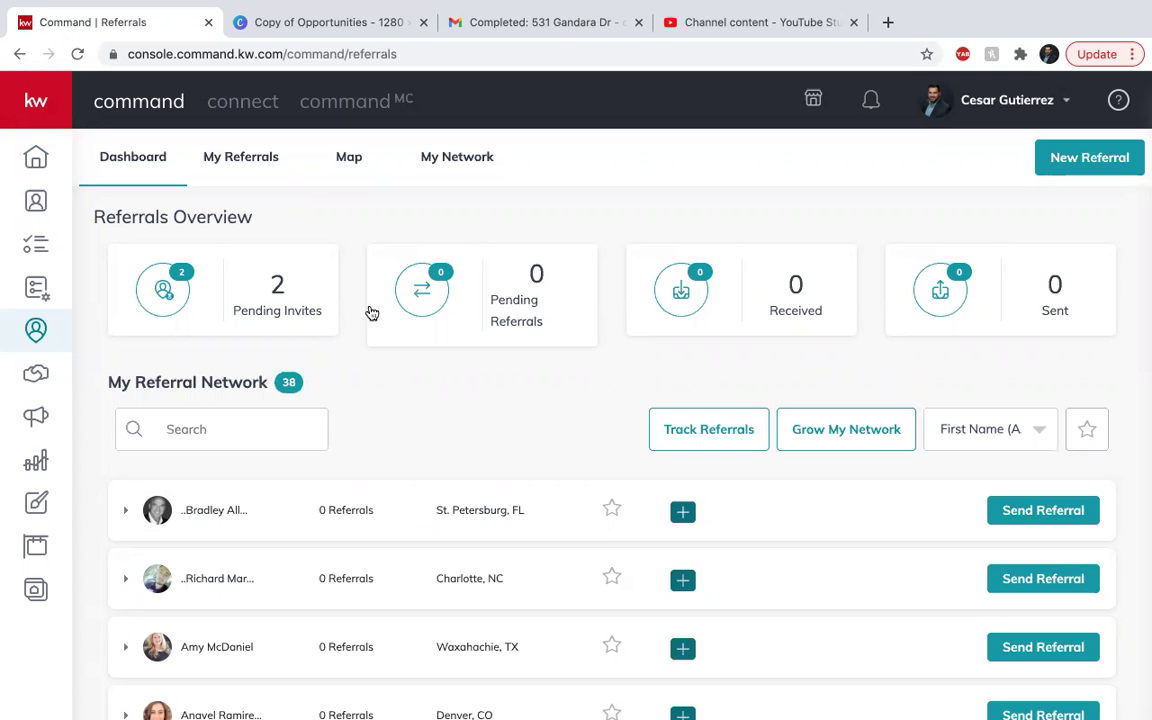
# Step: On the referral map, search 'austin' and go to Austin, TX
pyautogui.click(358, 158)
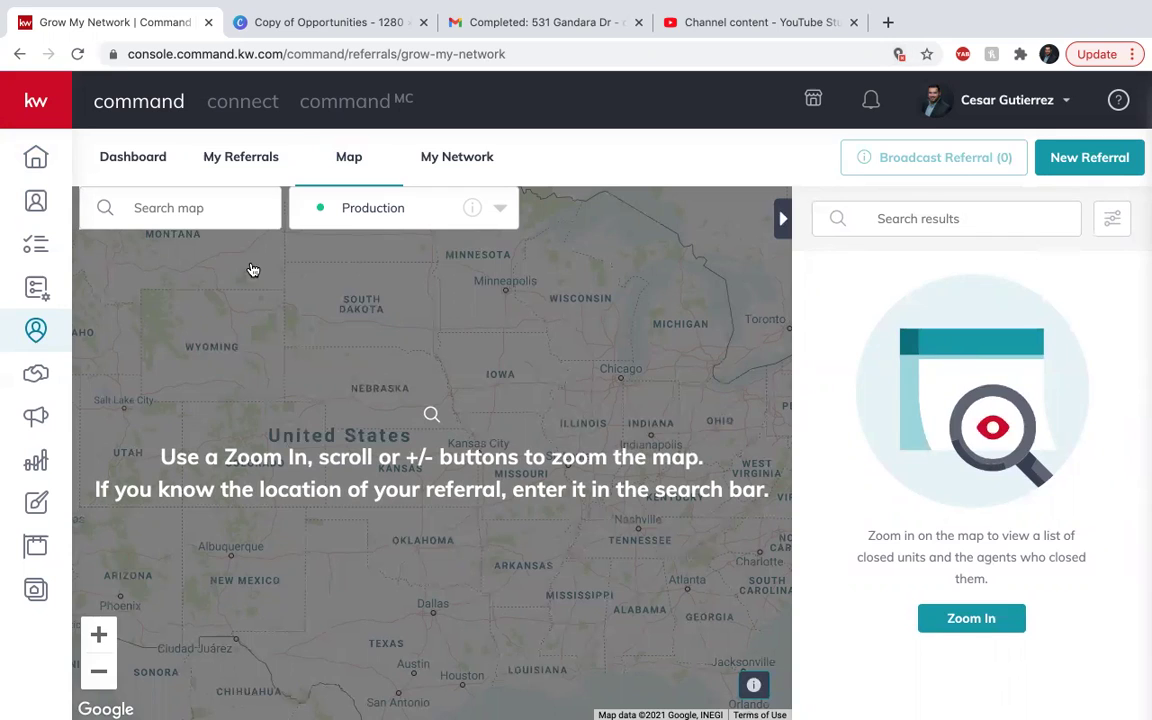
pyautogui.click(171, 197)
pyautogui.write('austin')
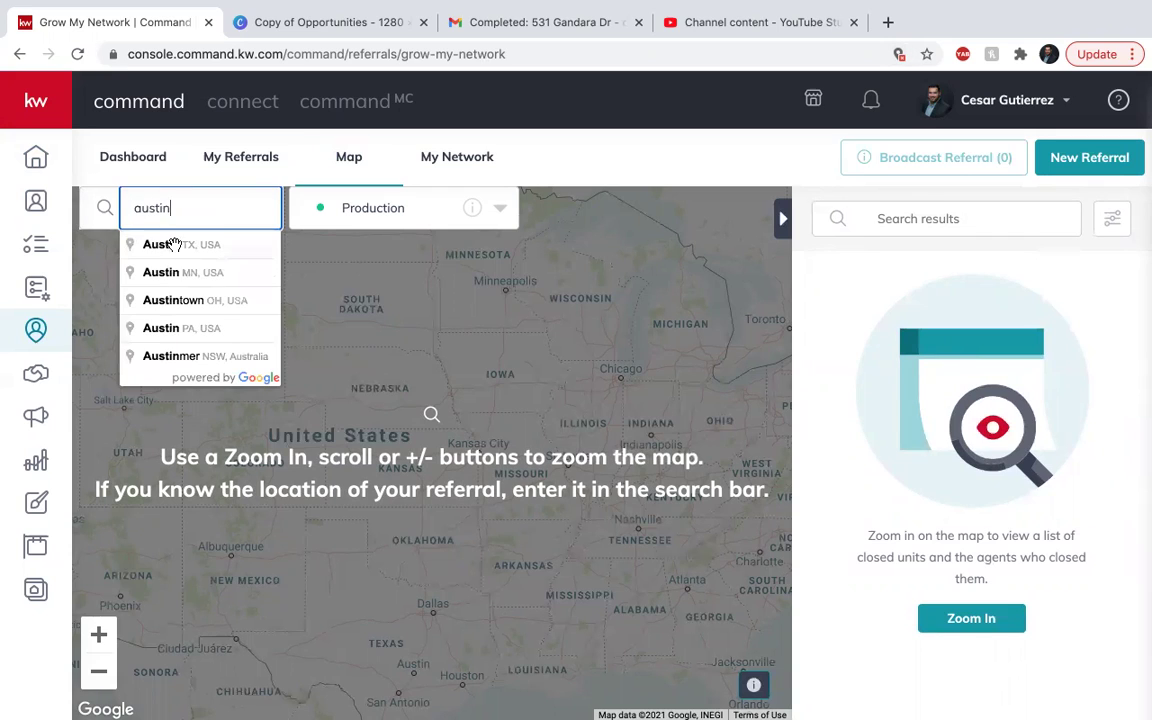
pyautogui.click(165, 244)
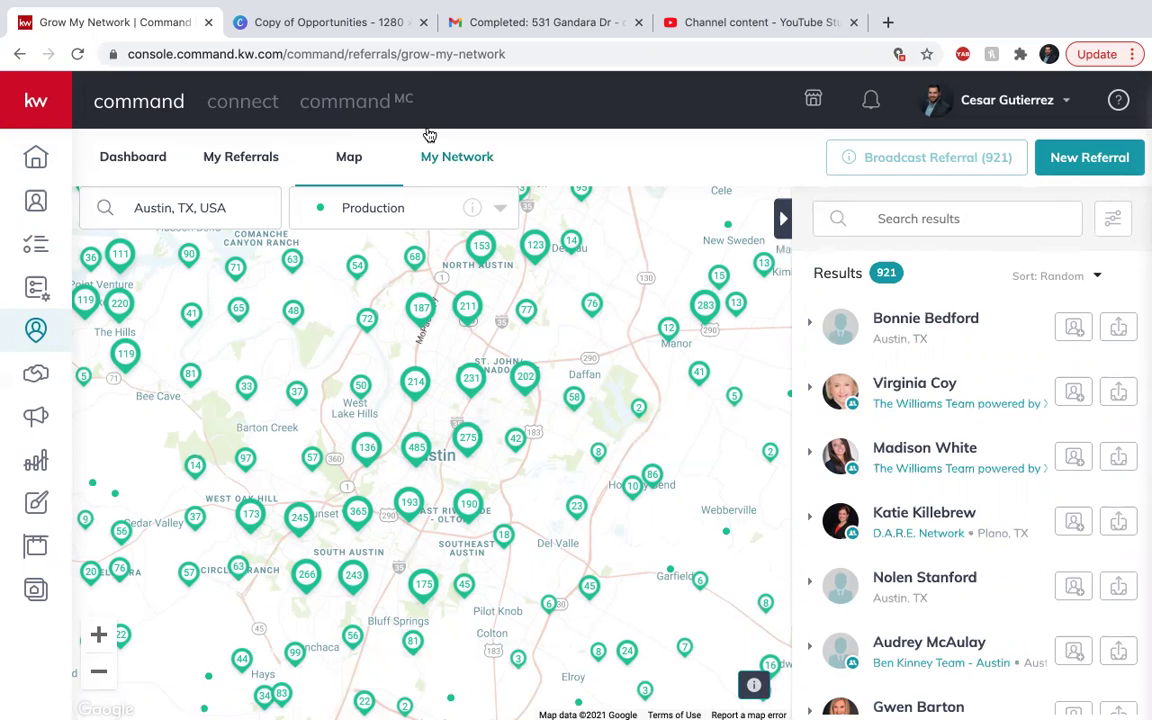
# Step: Switch the map layer to Market Centers and view the Austin SW market center
pyautogui.click(498, 210)
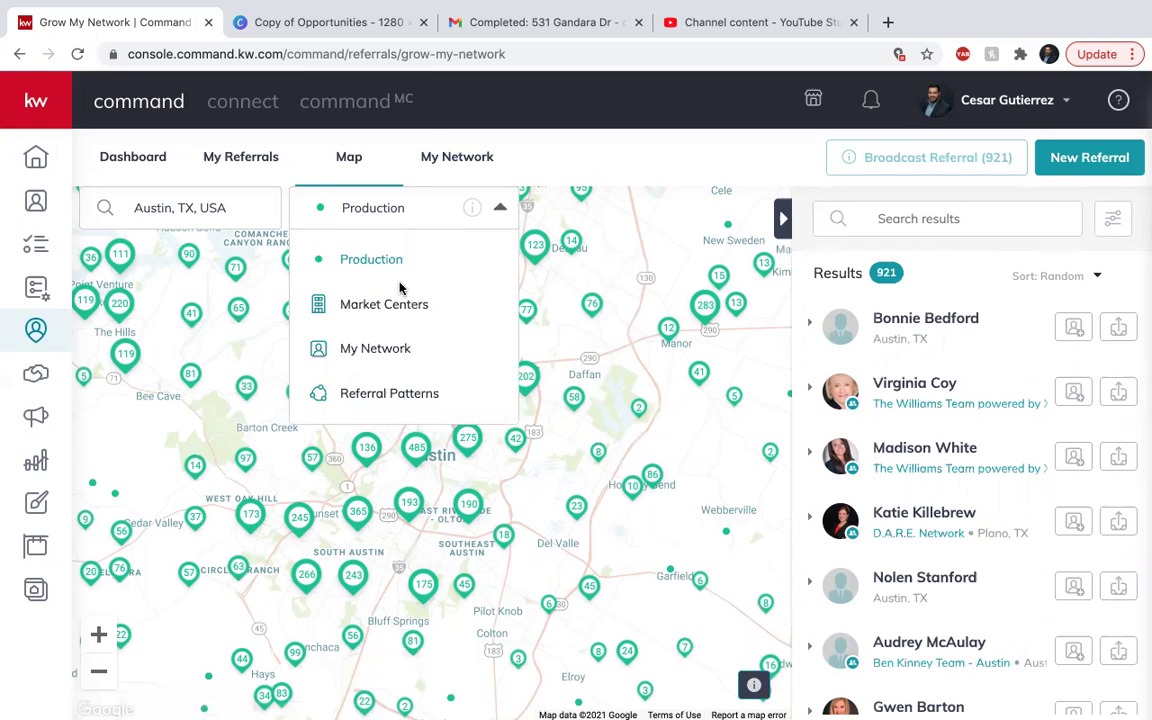
pyautogui.click(425, 303)
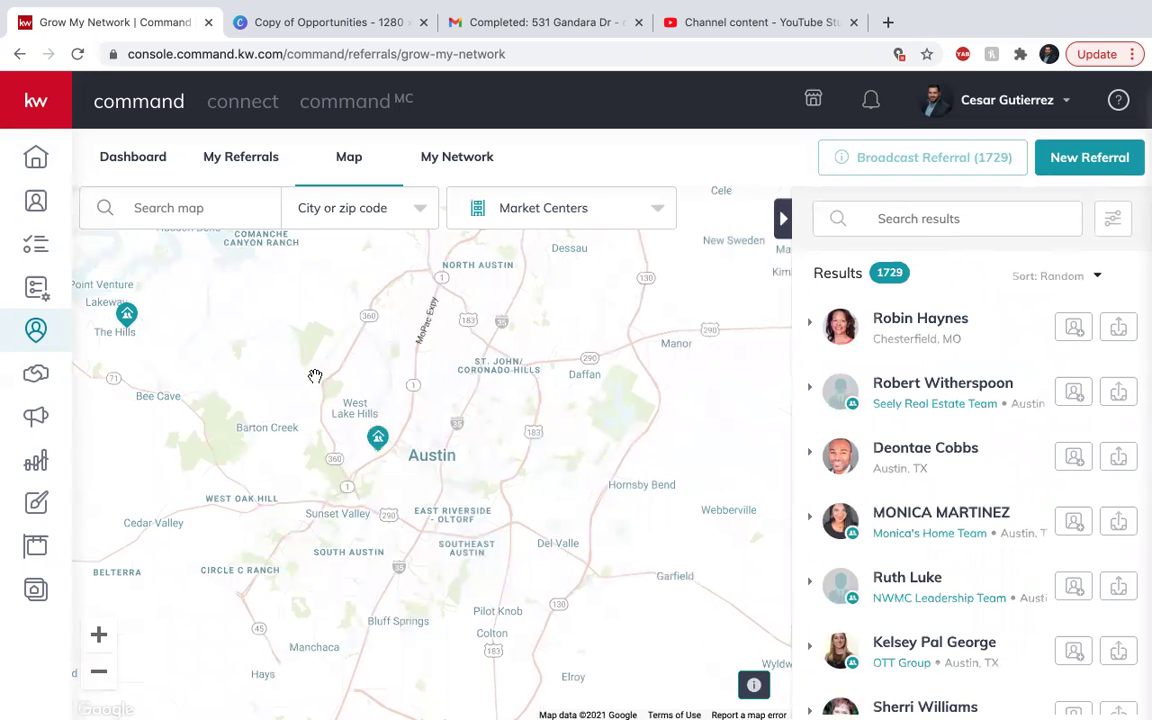
pyautogui.click(376, 437)
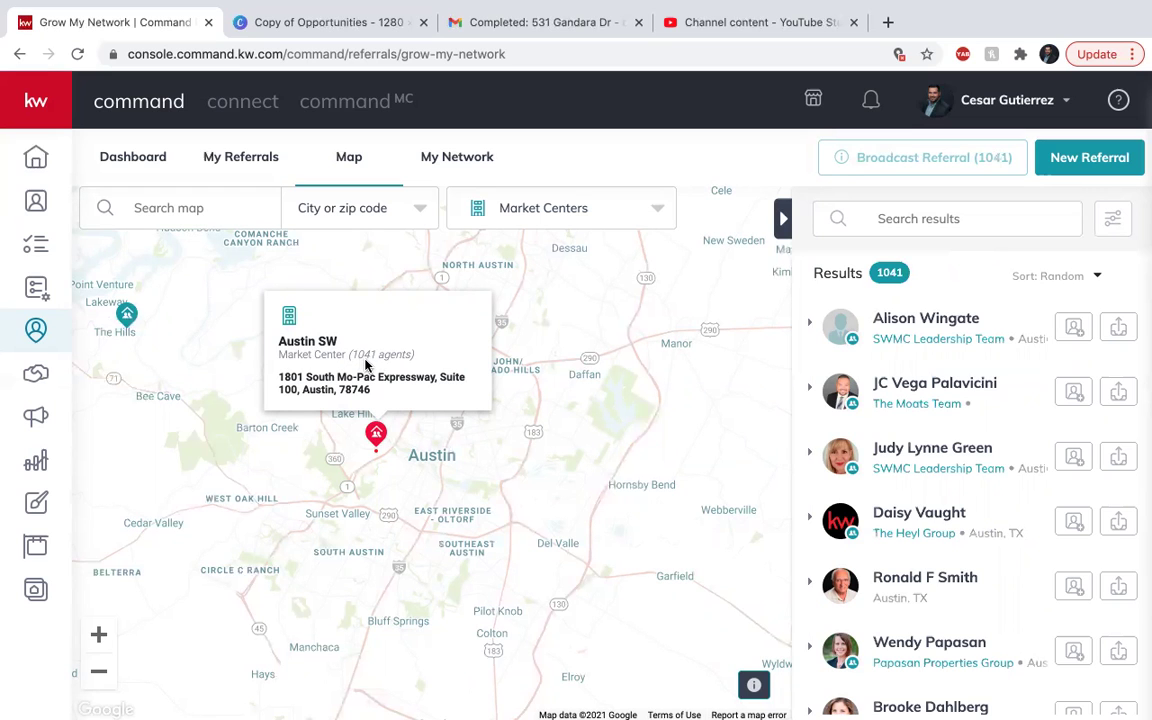
# Step: Switch the Austin map to the My Network layer and select the single network agent
pyautogui.click(451, 268)
pyautogui.click(409, 222)
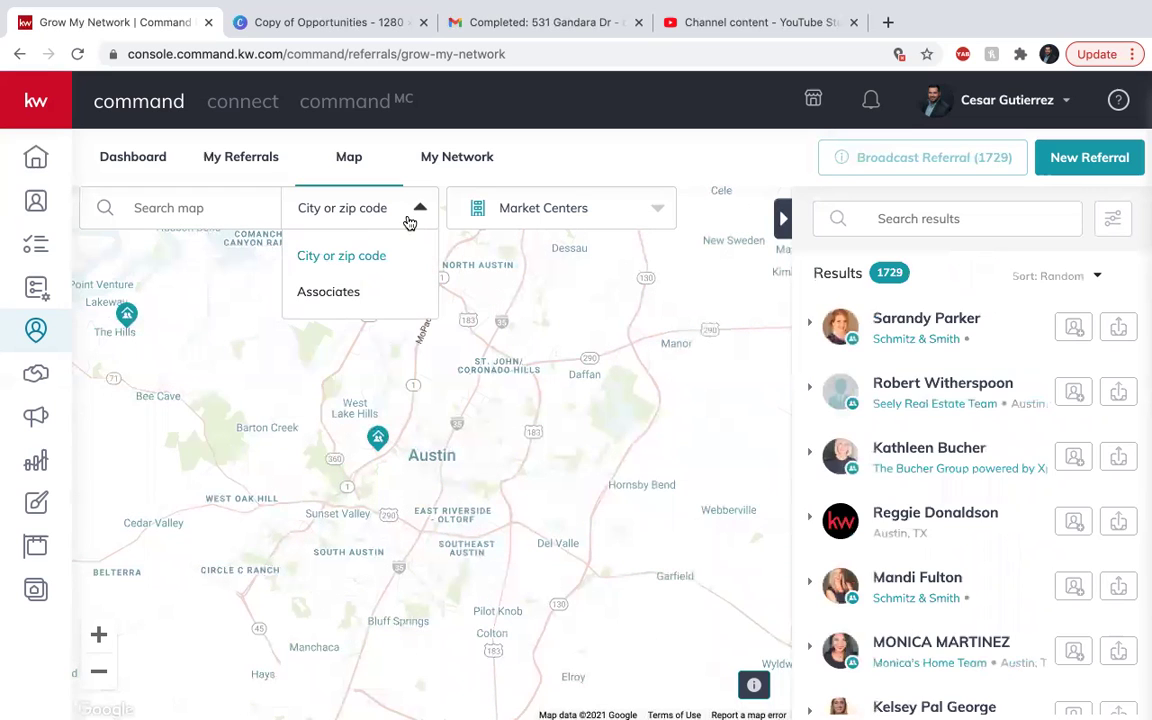
pyautogui.click(214, 208)
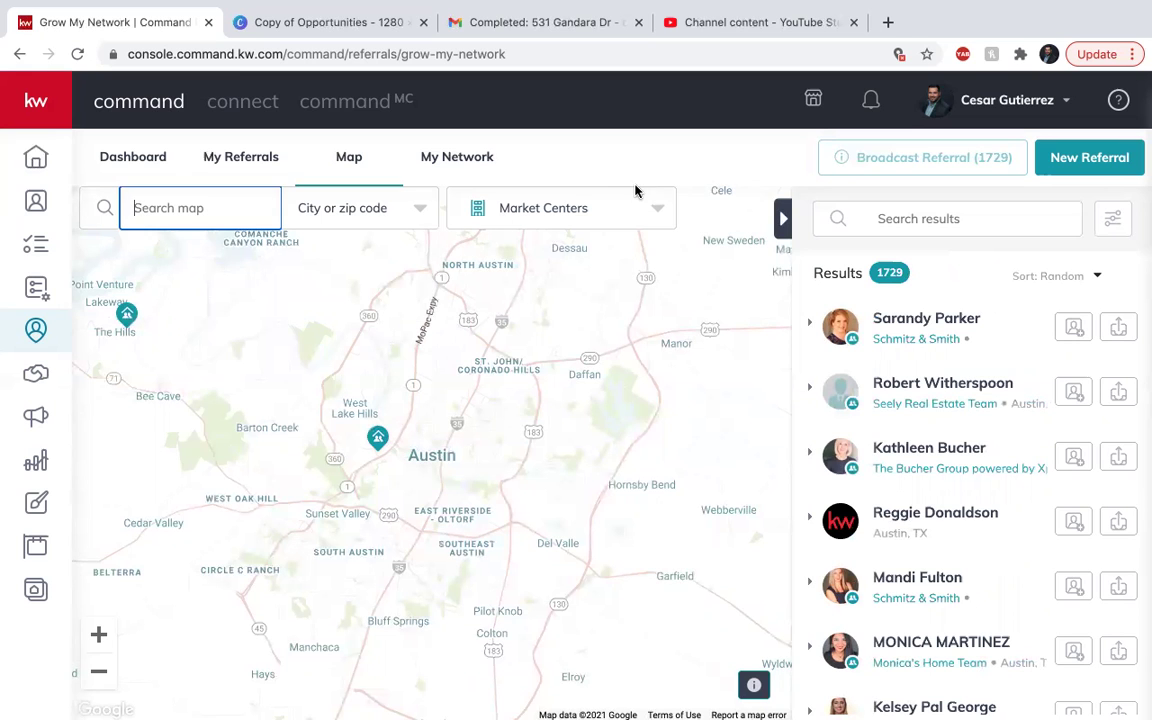
pyautogui.click(649, 207)
pyautogui.click(562, 350)
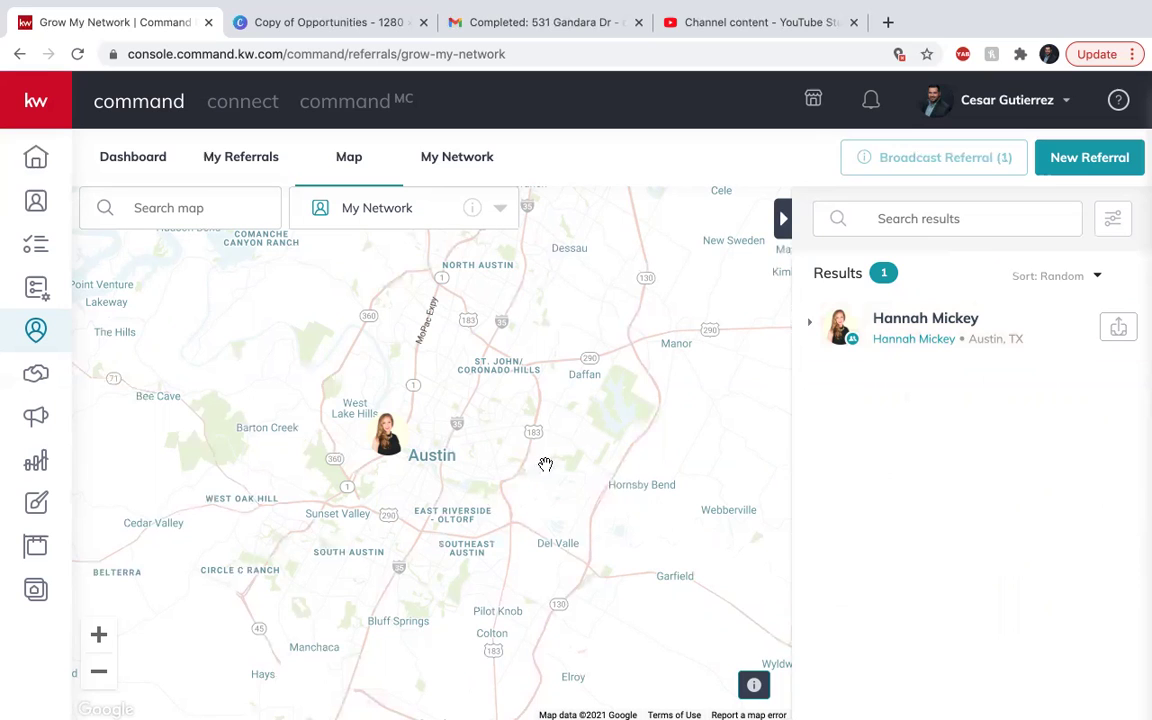
pyautogui.click(415, 458)
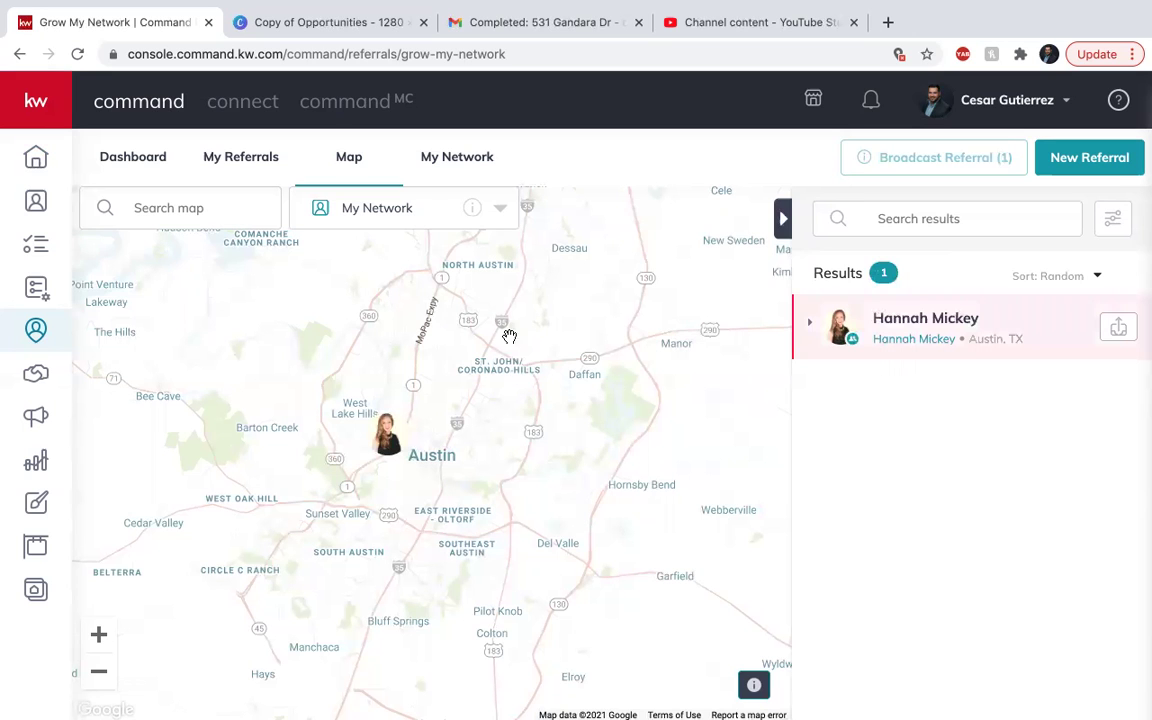
pyautogui.moveTo(457, 468); pyautogui.dragTo(369, 647)
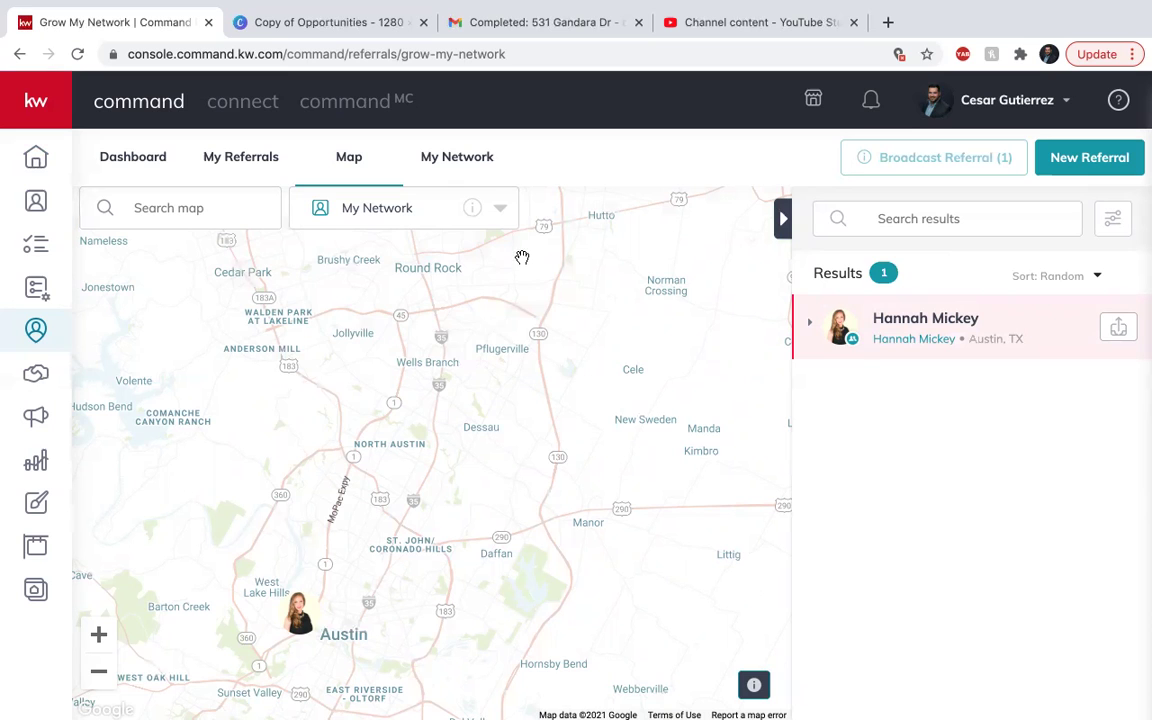
pyautogui.click(498, 210)
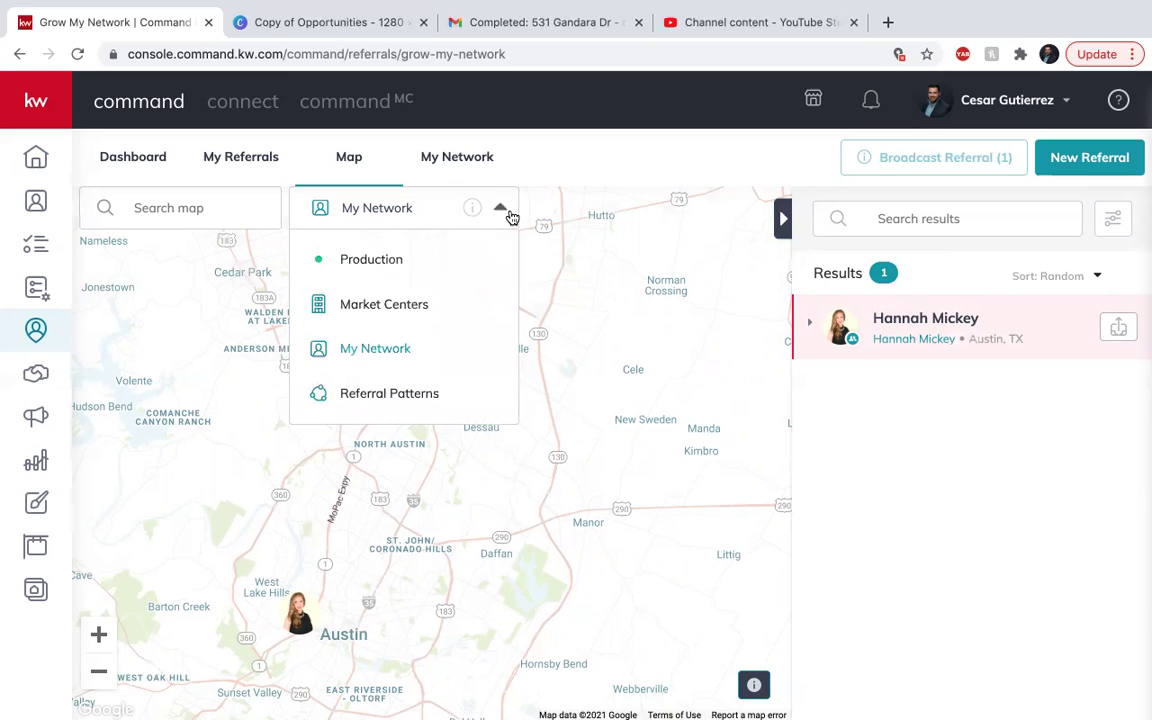
pyautogui.click(427, 396)
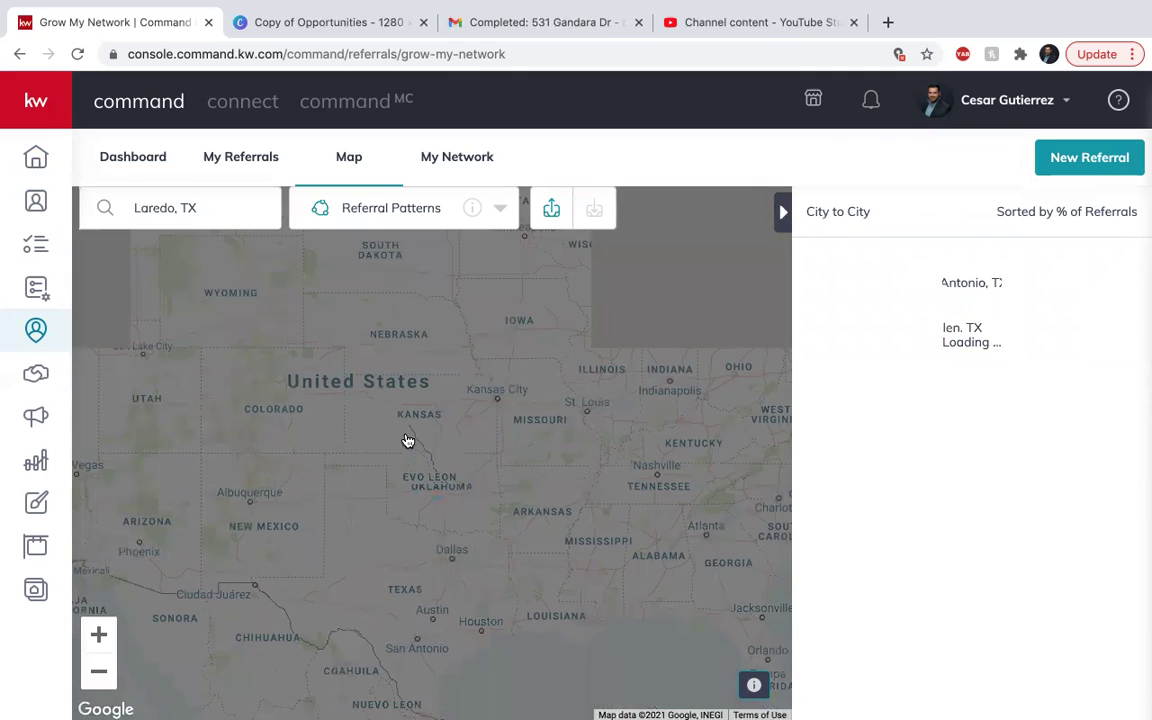
pyautogui.scroll(-5, 794, 479)
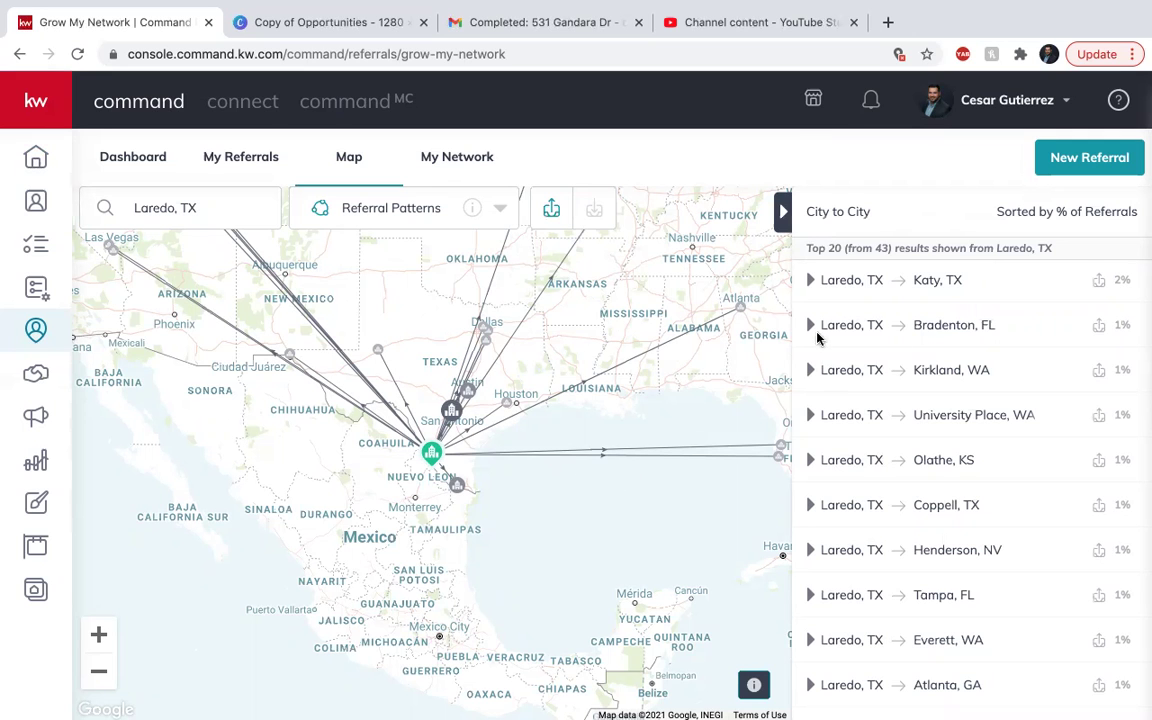
pyautogui.moveTo(784, 334)
pyautogui.moveTo(310, 511); pyautogui.dragTo(380, 558)
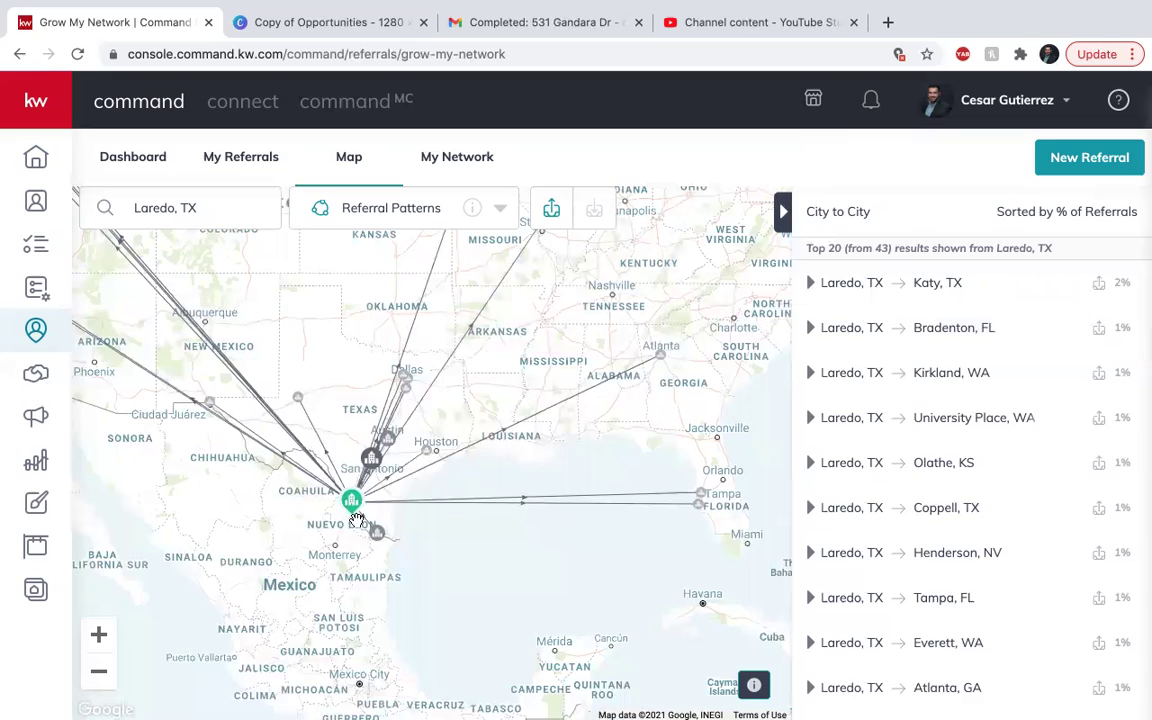
pyautogui.scroll(5, 802, 488)
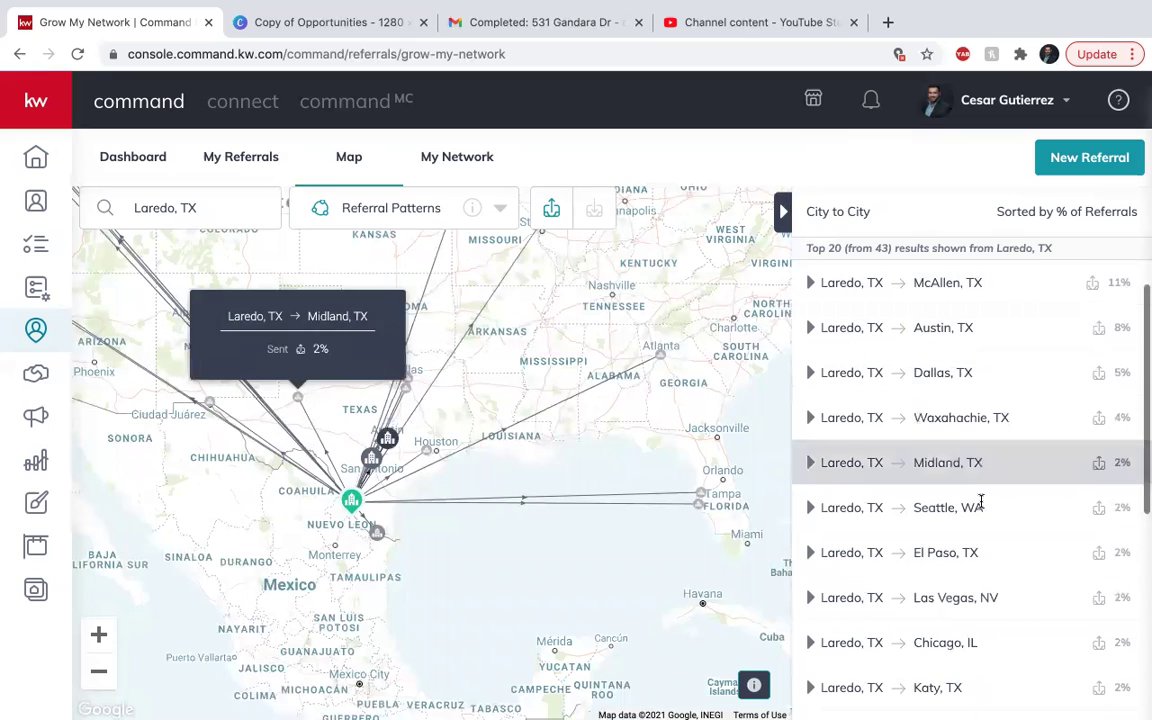
pyautogui.scroll(-5, 980, 504)
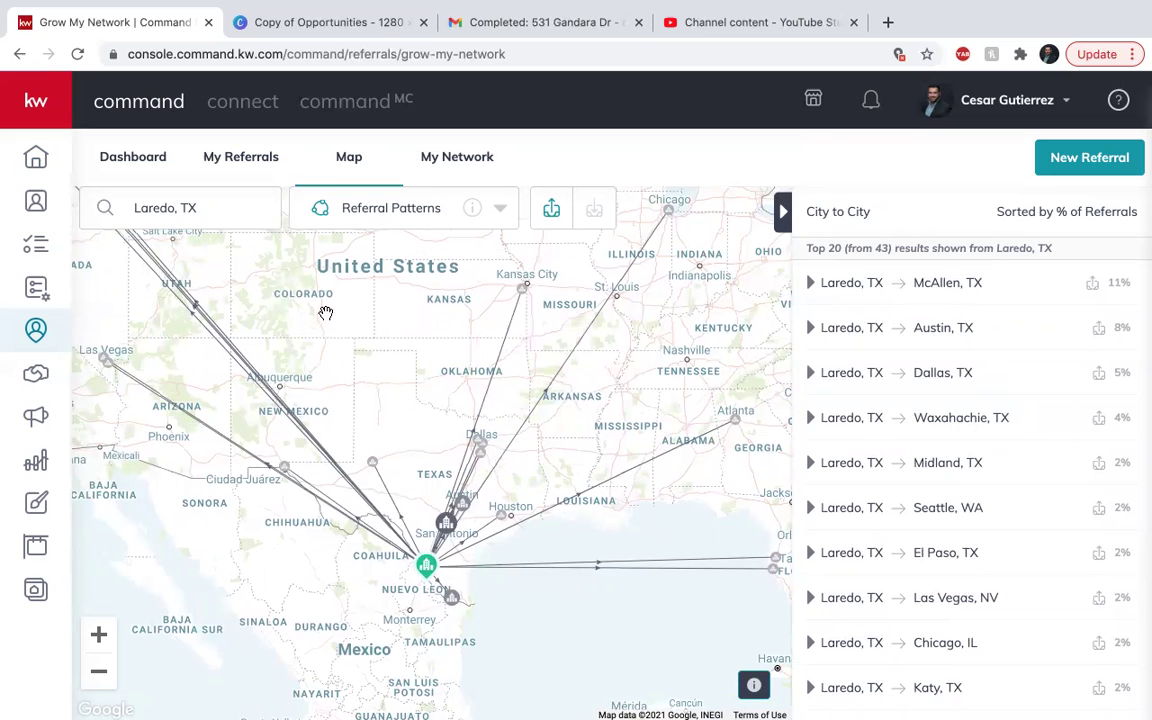
pyautogui.moveTo(300, 290); pyautogui.dragTo(386, 386)
pyautogui.moveTo(257, 352); pyautogui.dragTo(437, 452)
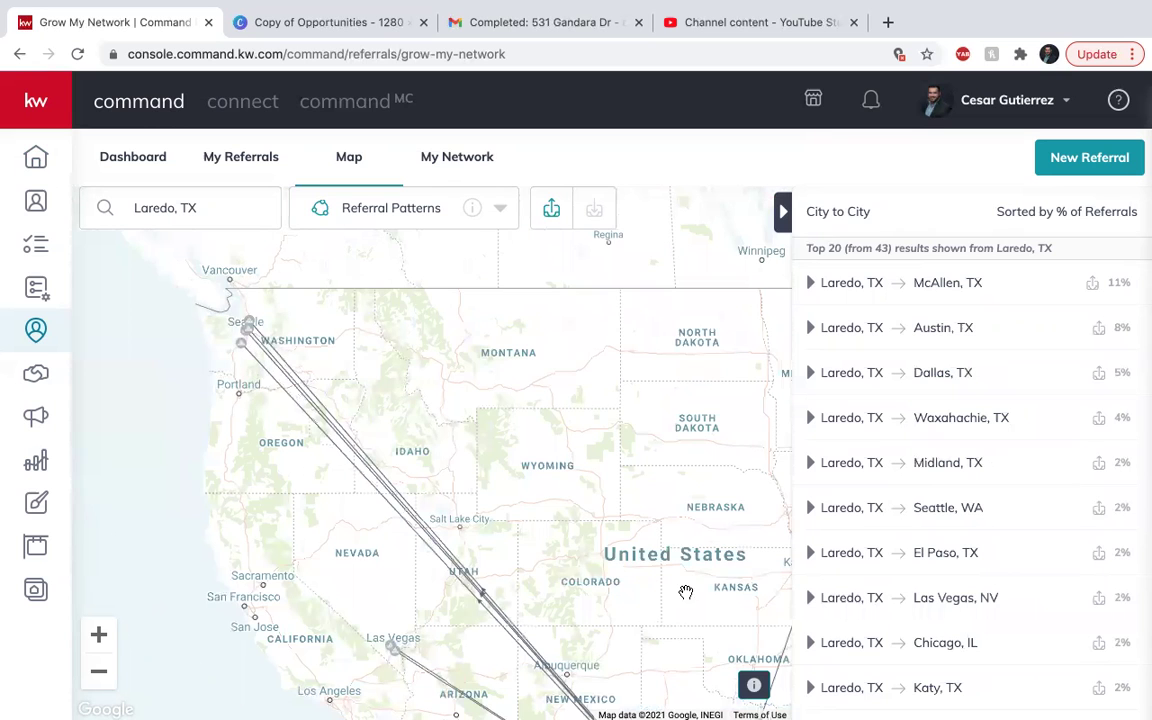
pyautogui.moveTo(593, 533); pyautogui.dragTo(334, 402)
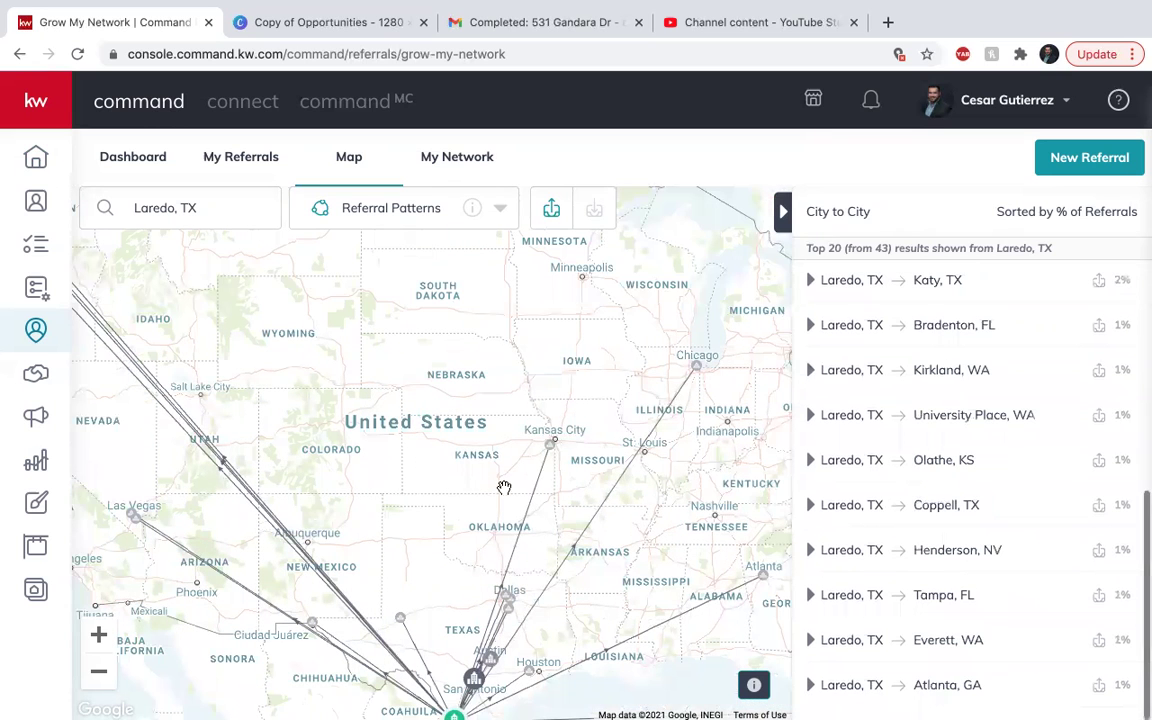
pyautogui.moveTo(635, 555); pyautogui.dragTo(571, 439)
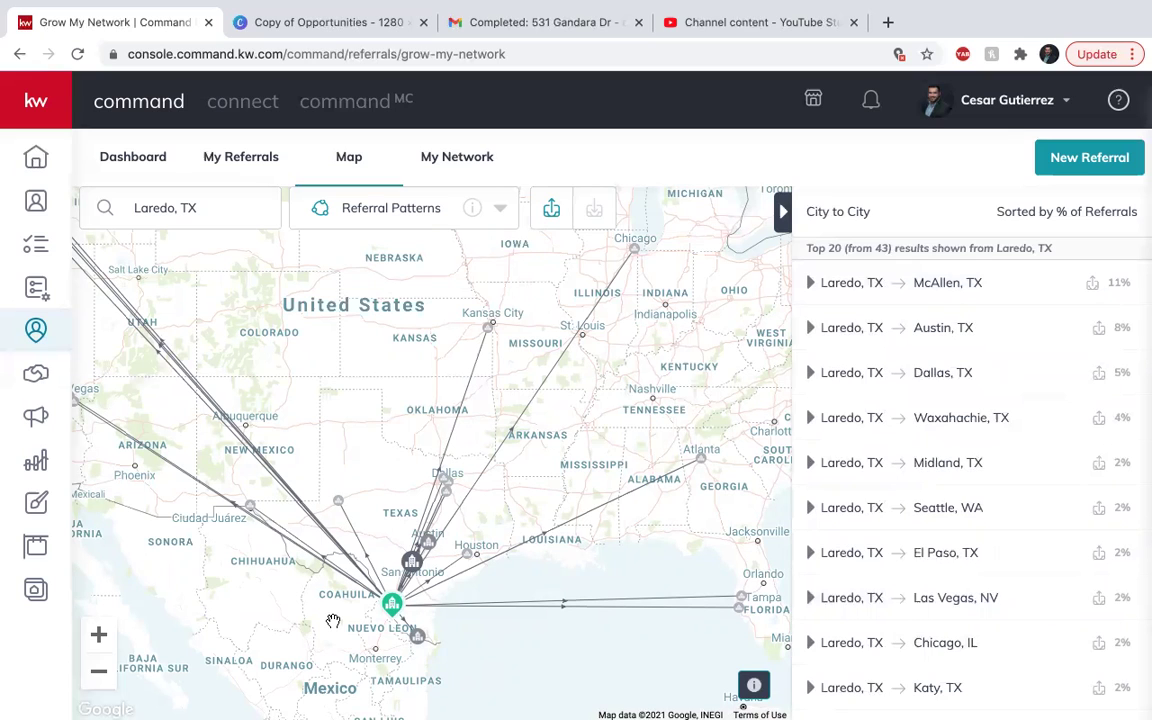
# Step: Show My Network on the map, center on Austin, and start a referral request to that agent
pyautogui.click(502, 210)
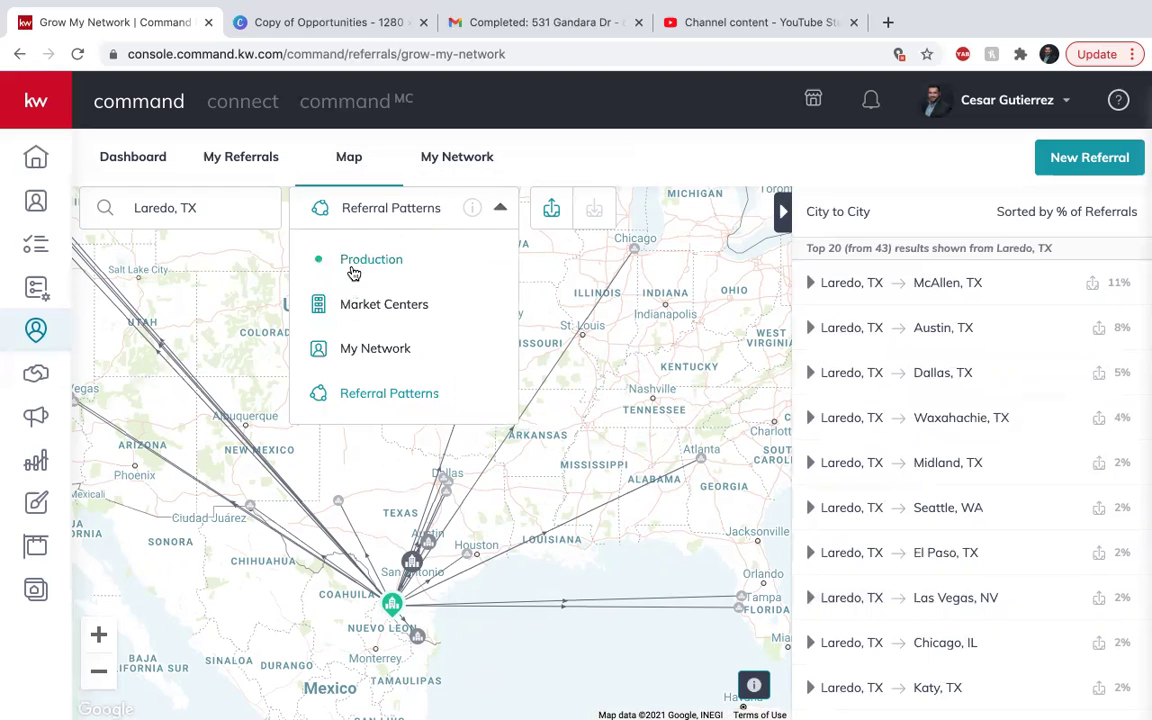
pyautogui.click(367, 346)
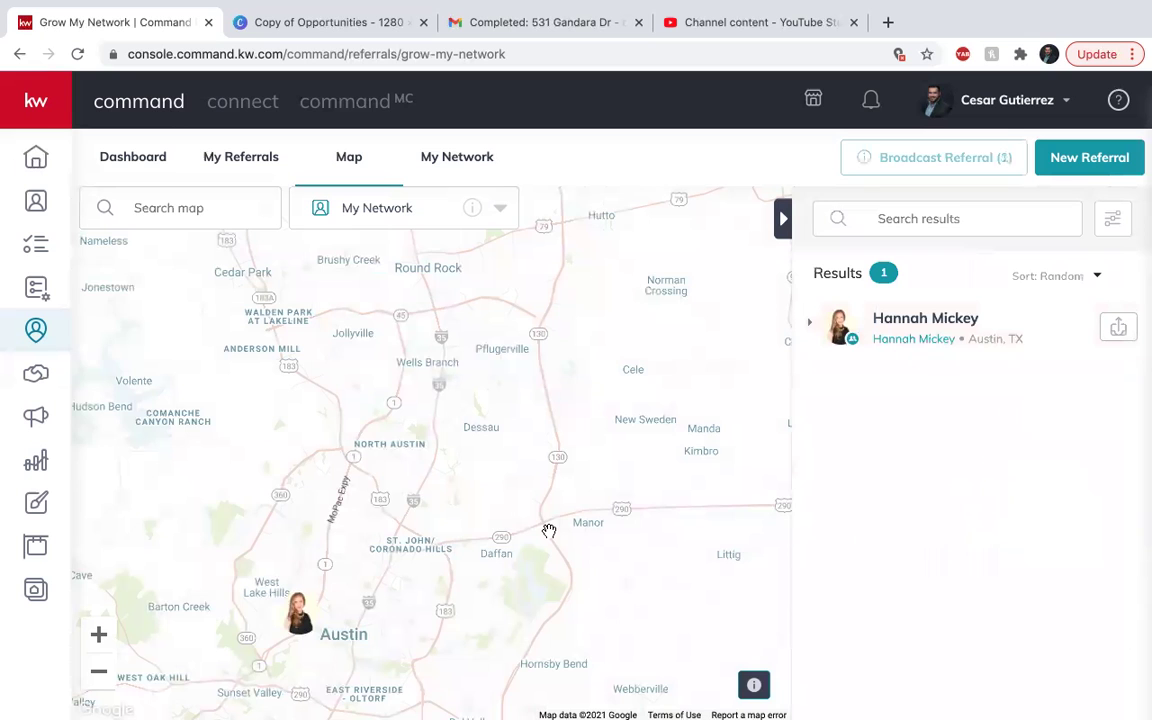
pyautogui.moveTo(346, 505); pyautogui.dragTo(432, 437)
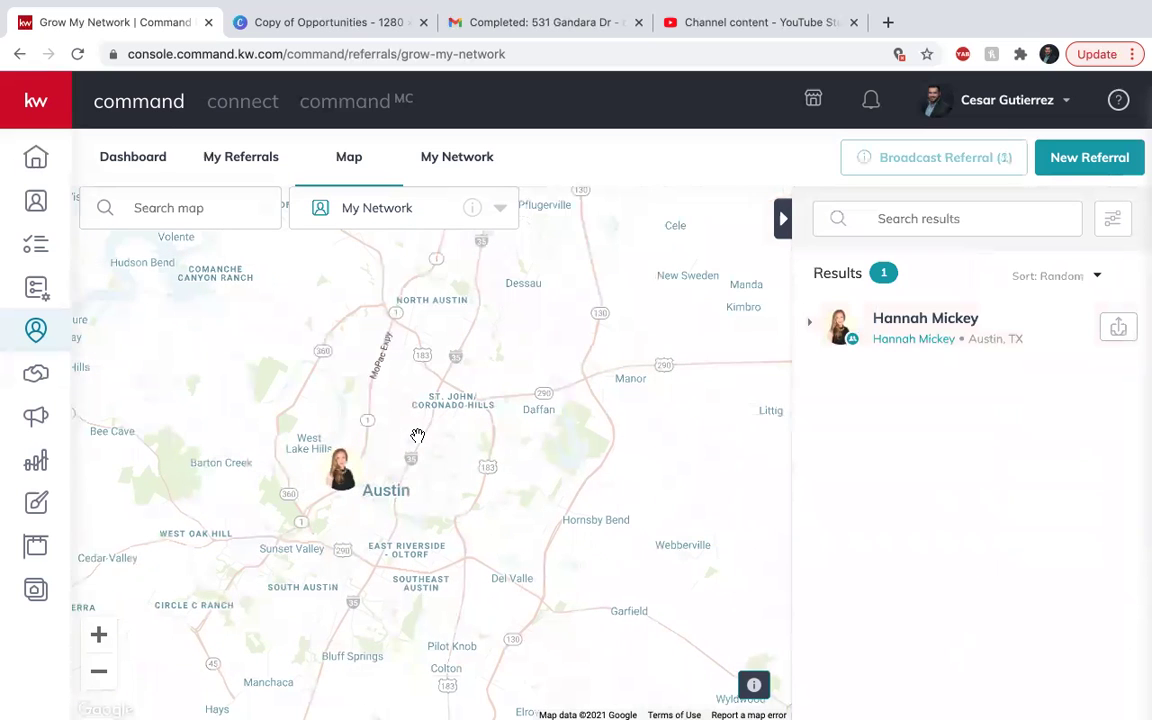
pyautogui.click(1119, 329)
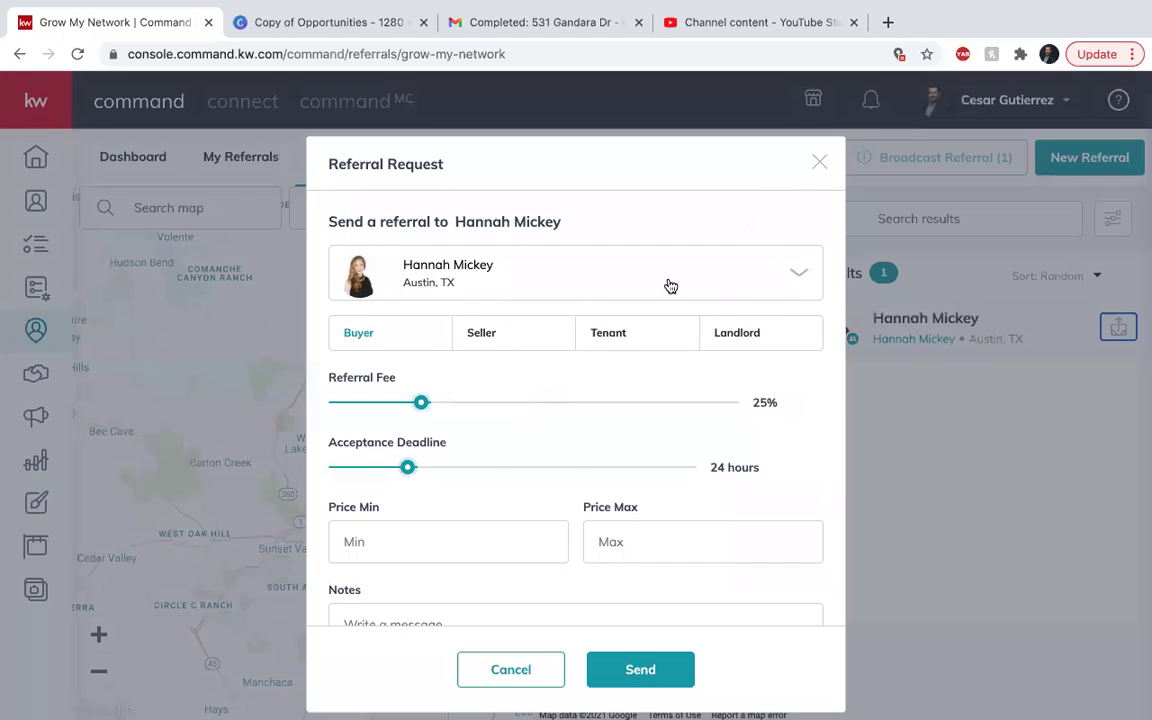
pyautogui.scroll(-5, 569, 364)
pyautogui.scroll(5, 569, 364)
pyautogui.scroll(-7, 569, 364)
pyautogui.scroll(7, 569, 364)
# Step: Preview Seller, Tenant and Landlord types, return to Buyer, and drag the acceptance deadline to 96 hours
pyautogui.click(506, 334)
pyautogui.click(617, 336)
pyautogui.click(747, 340)
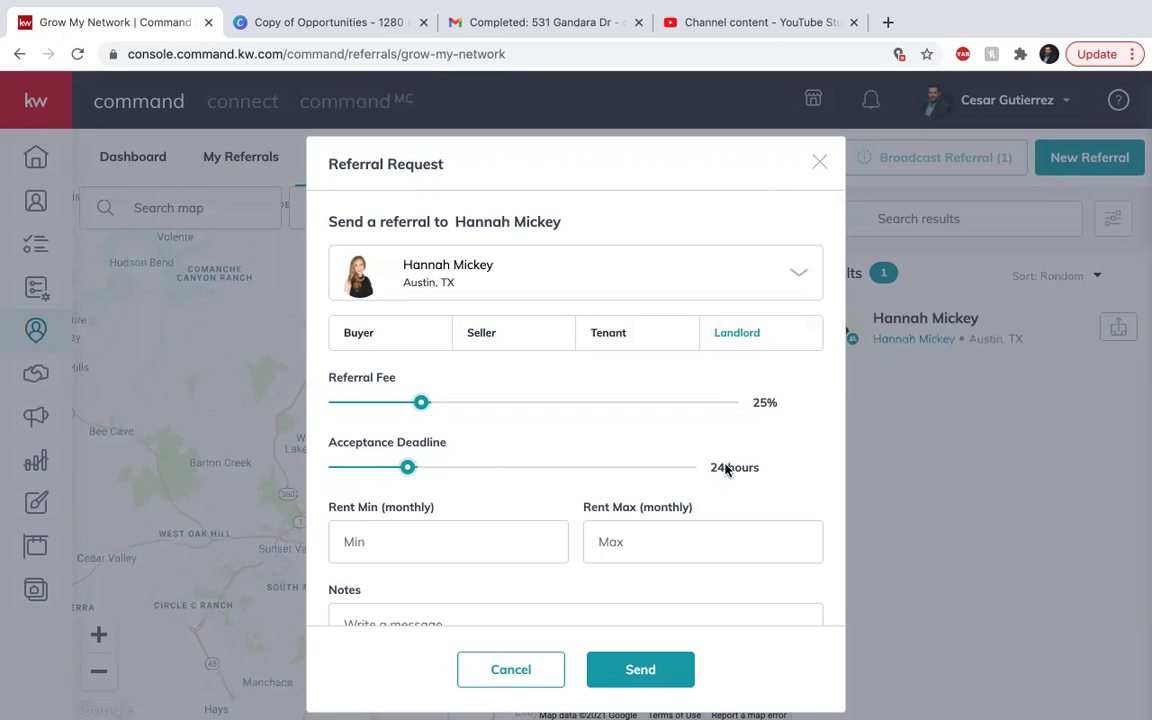
pyautogui.click(352, 336)
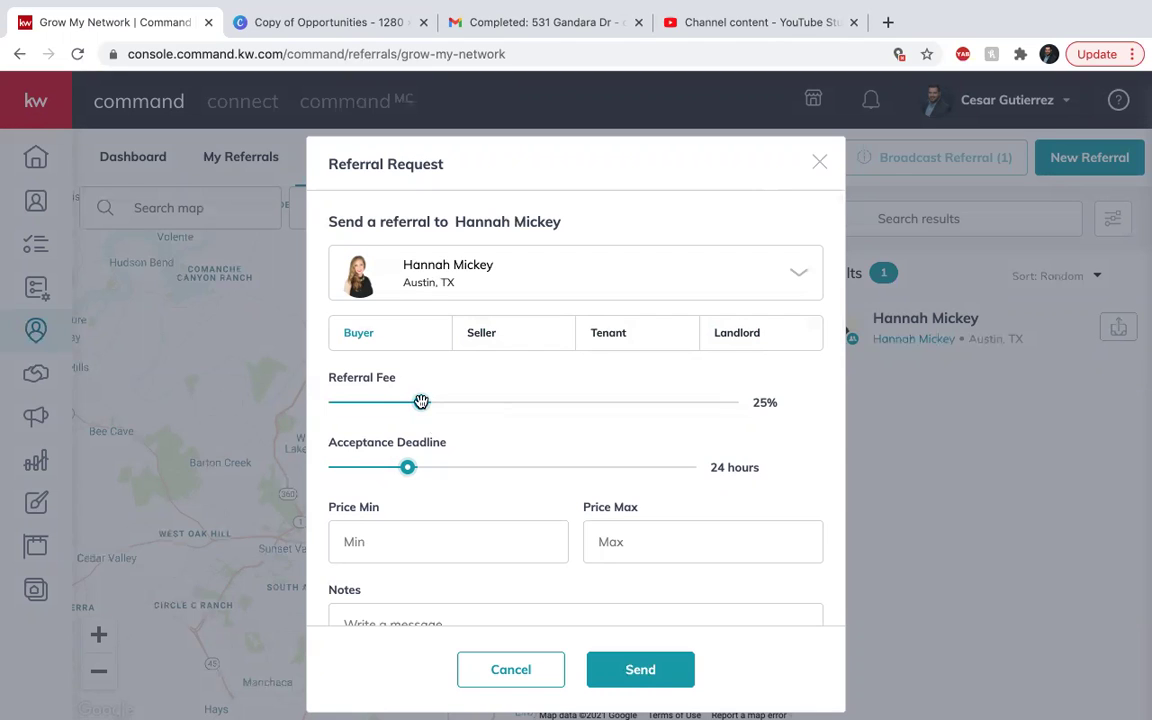
pyautogui.moveTo(421, 401)
pyautogui.mouseDown()
pyautogui.moveTo(566, 401)
pyautogui.moveTo(330, 402)
pyautogui.moveTo(431, 408)
pyautogui.mouseUp()
pyautogui.scroll(-1, 512, 432)
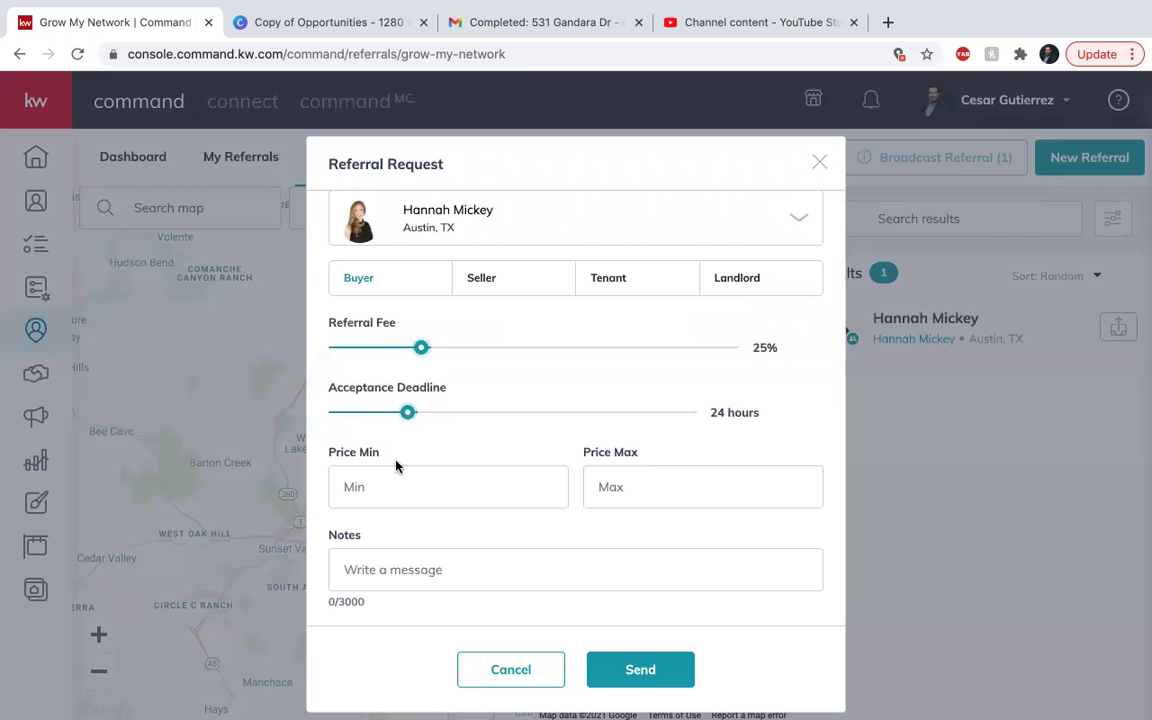
pyautogui.moveTo(409, 415); pyautogui.dragTo(513, 408)
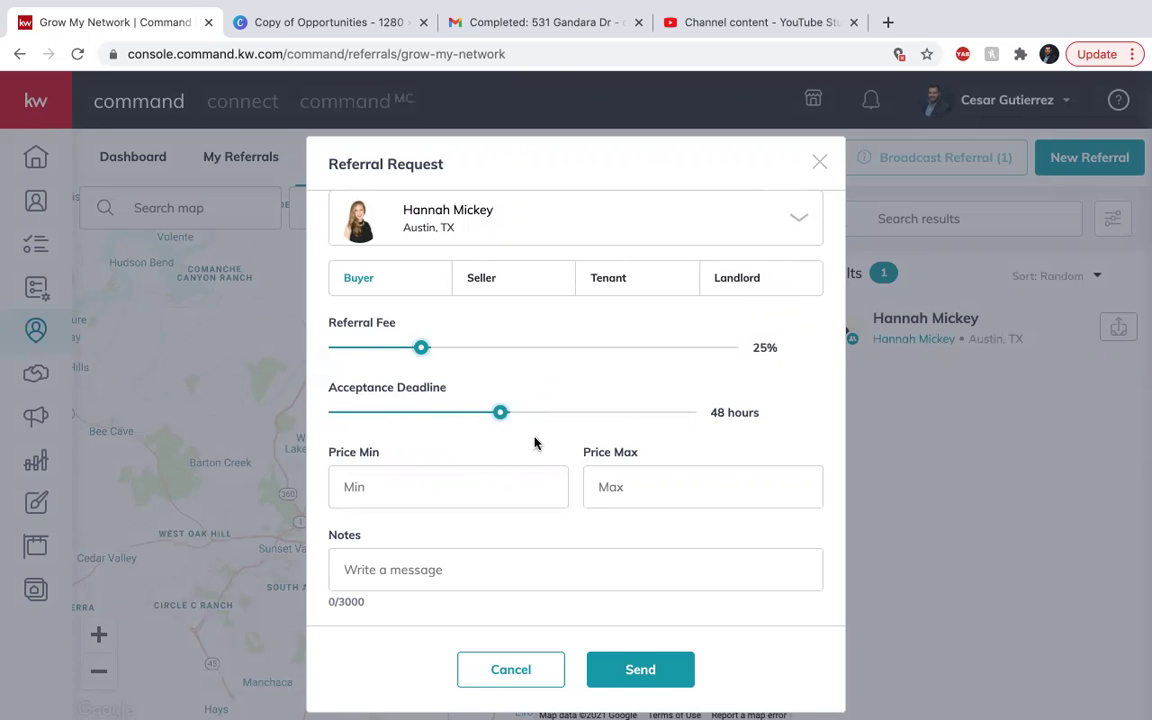
# Step: Enter a price range of 300,000 minimum and 375,000 maximum
pyautogui.scroll(-2, 534, 443)
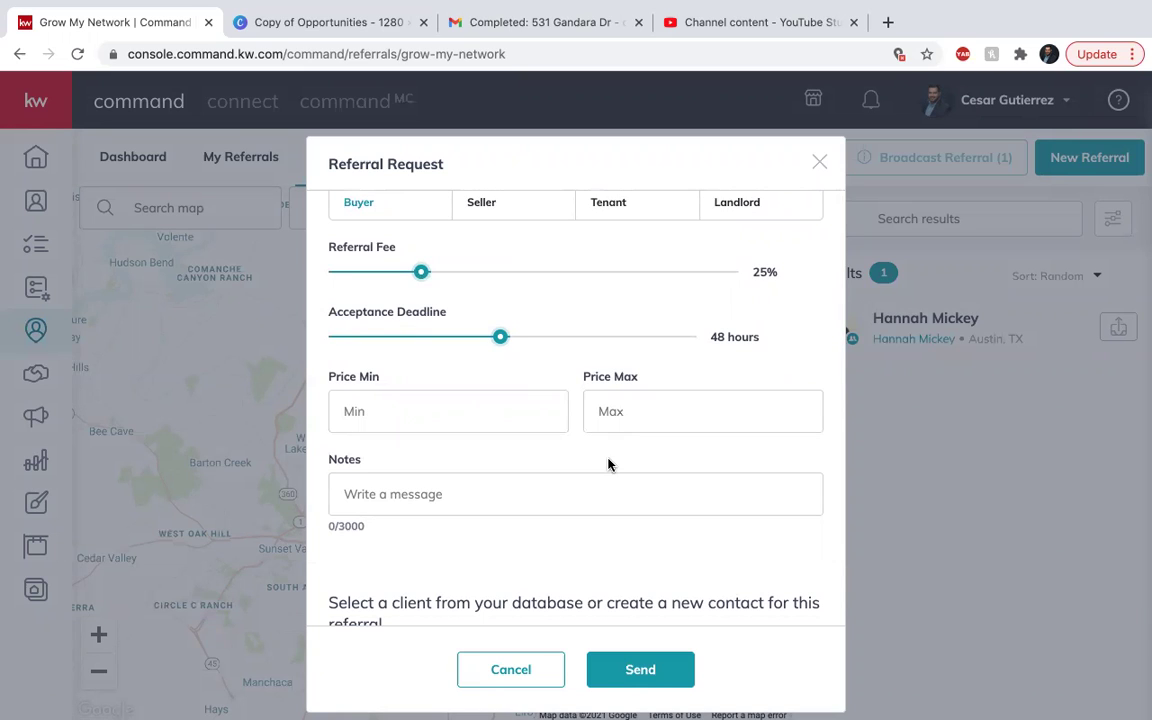
pyautogui.click(421, 413)
pyautogui.write('2')
pyautogui.press('BackSpace')
pyautogui.write('300,000')
pyautogui.click(692, 408)
pyautogui.write('375000')
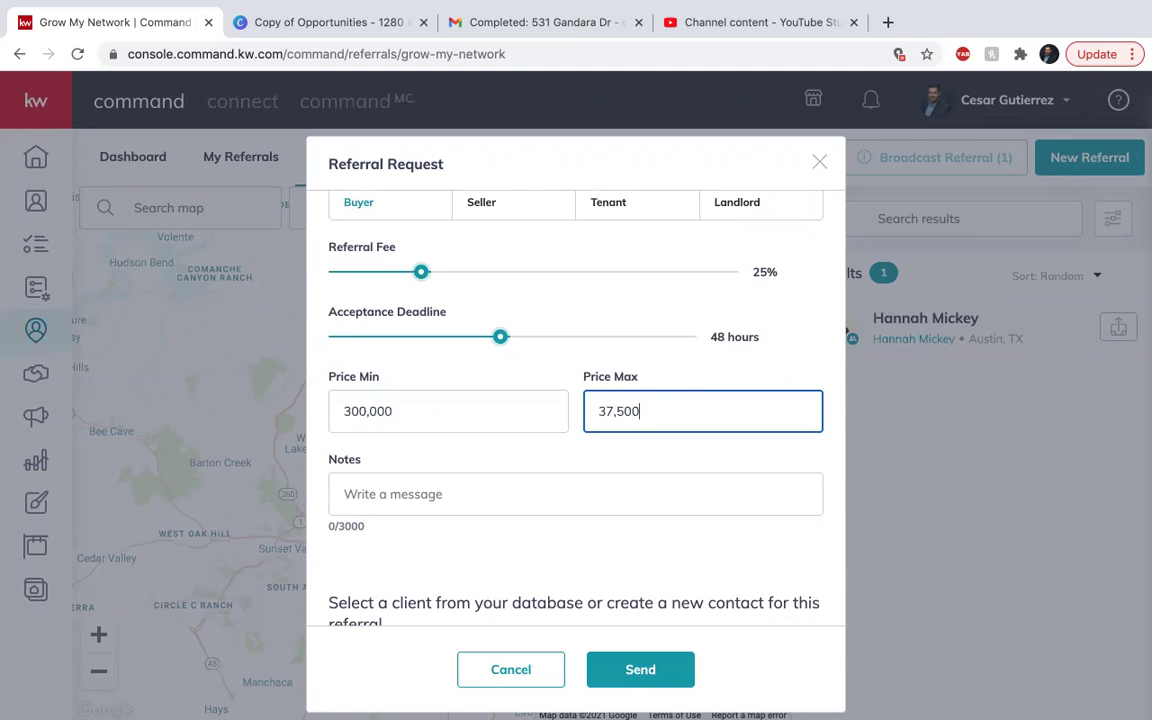
# Step: Write the note 'Looking for a one story modern home located in downtown Austin.'
pyautogui.click(428, 494)
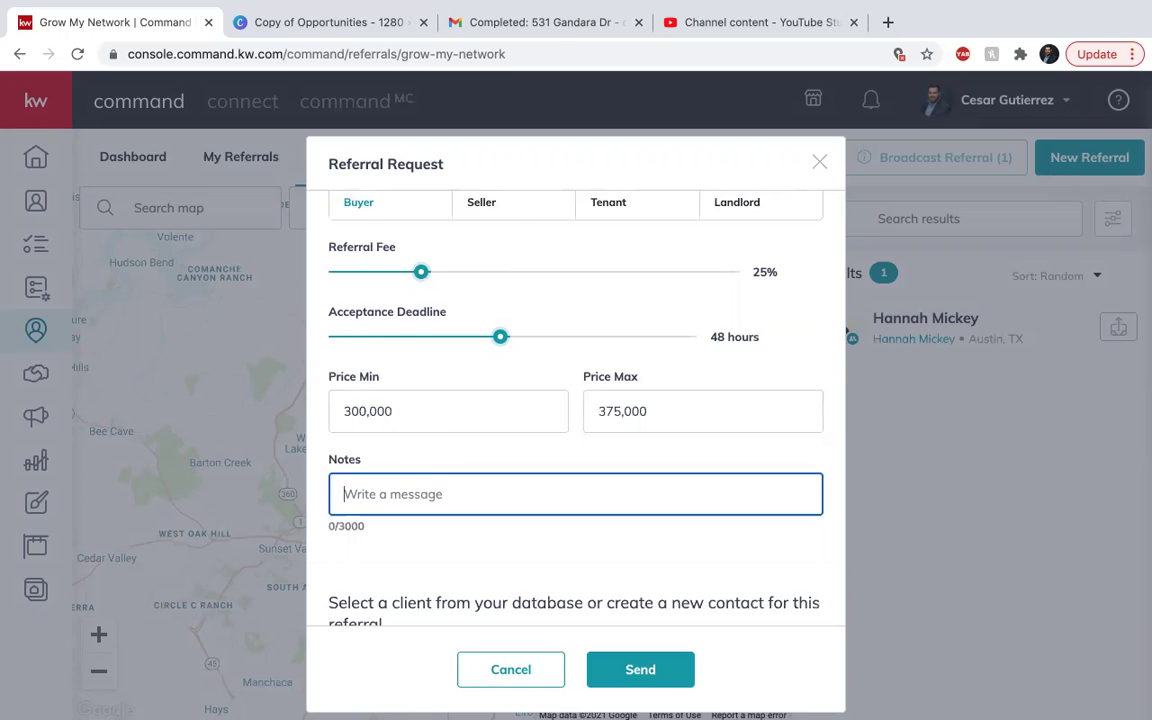
pyautogui.write('Looking for a ')
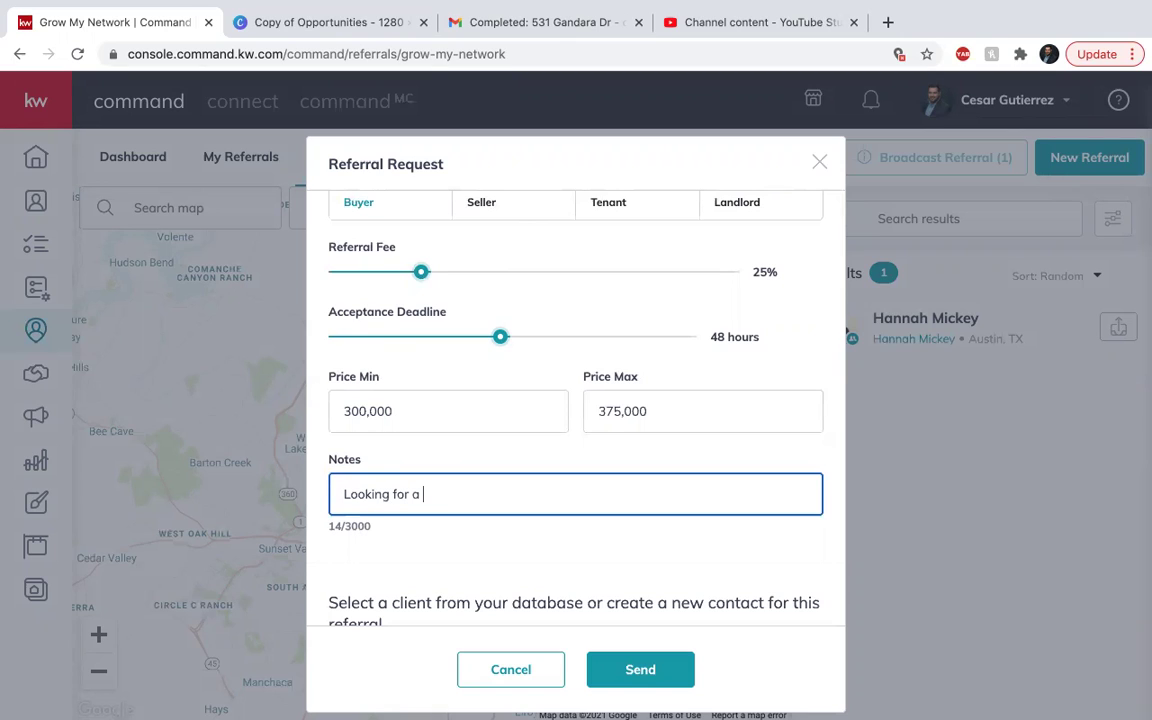
pyautogui.write('one story modern h')
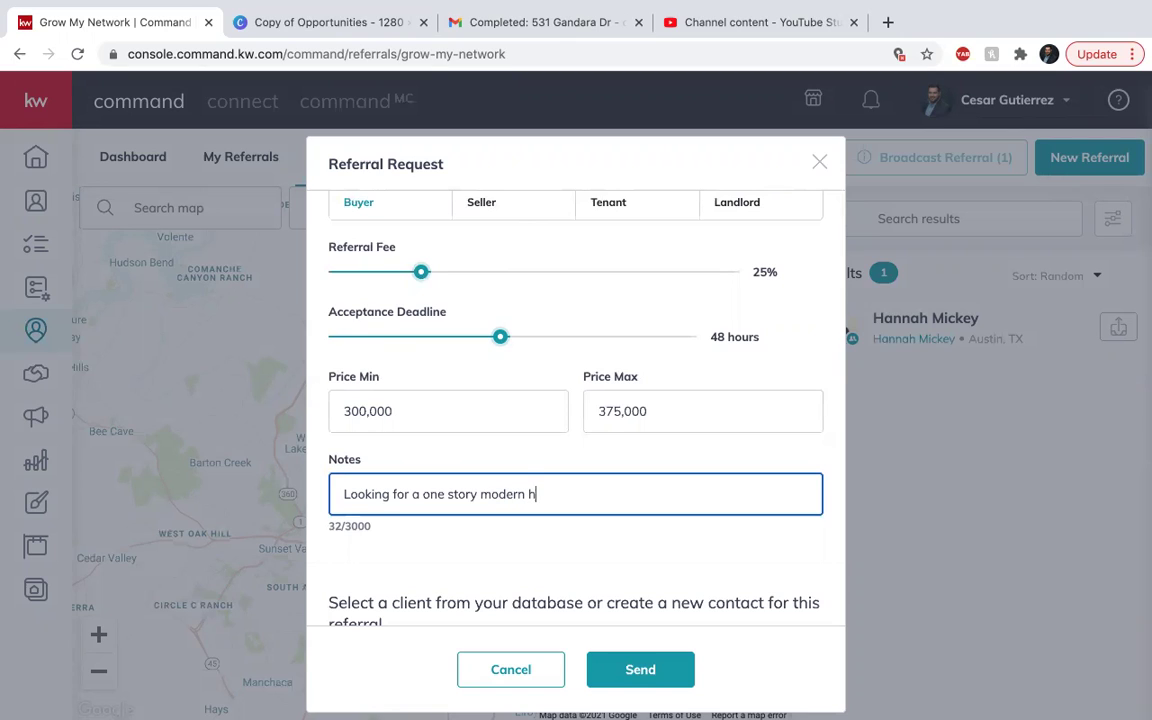
pyautogui.write('ome located in downtown a')
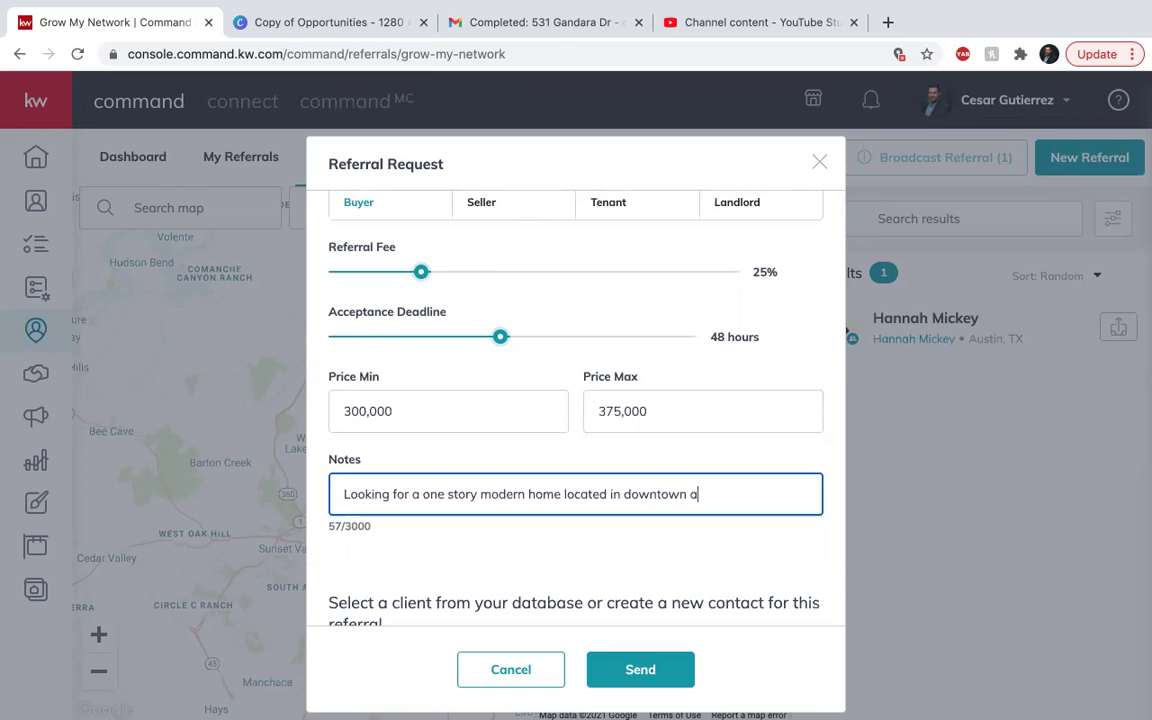
pyautogui.press('BackSpace')
pyautogui.write('Austin.')
pyautogui.scroll(-5, 428, 531)
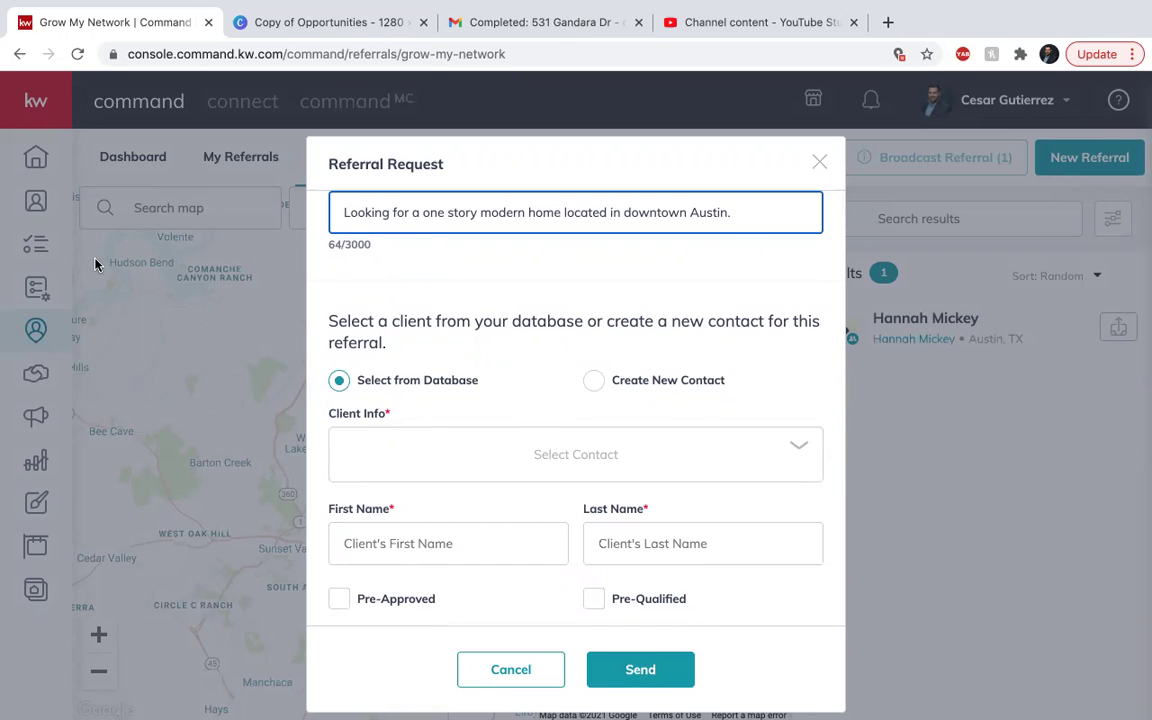
# Step: Add a new client contact with the client's first and last name, marked pre-qualified
pyautogui.click(596, 384)
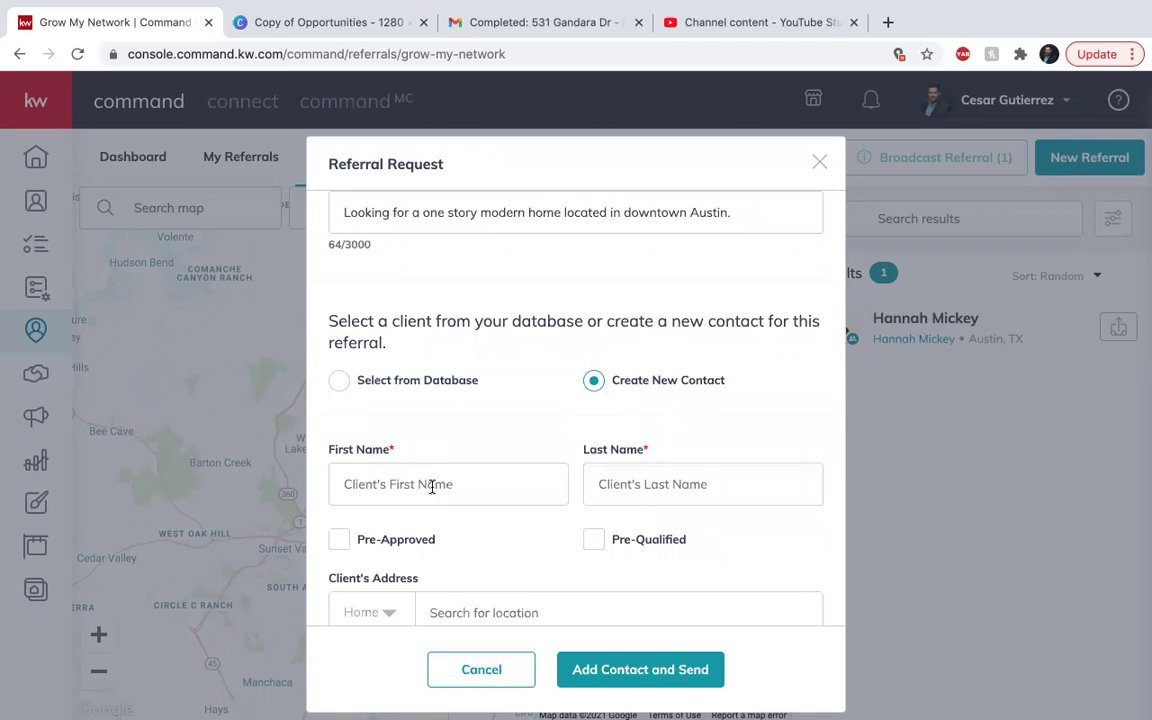
pyautogui.click(433, 486)
pyautogui.write('Bob')
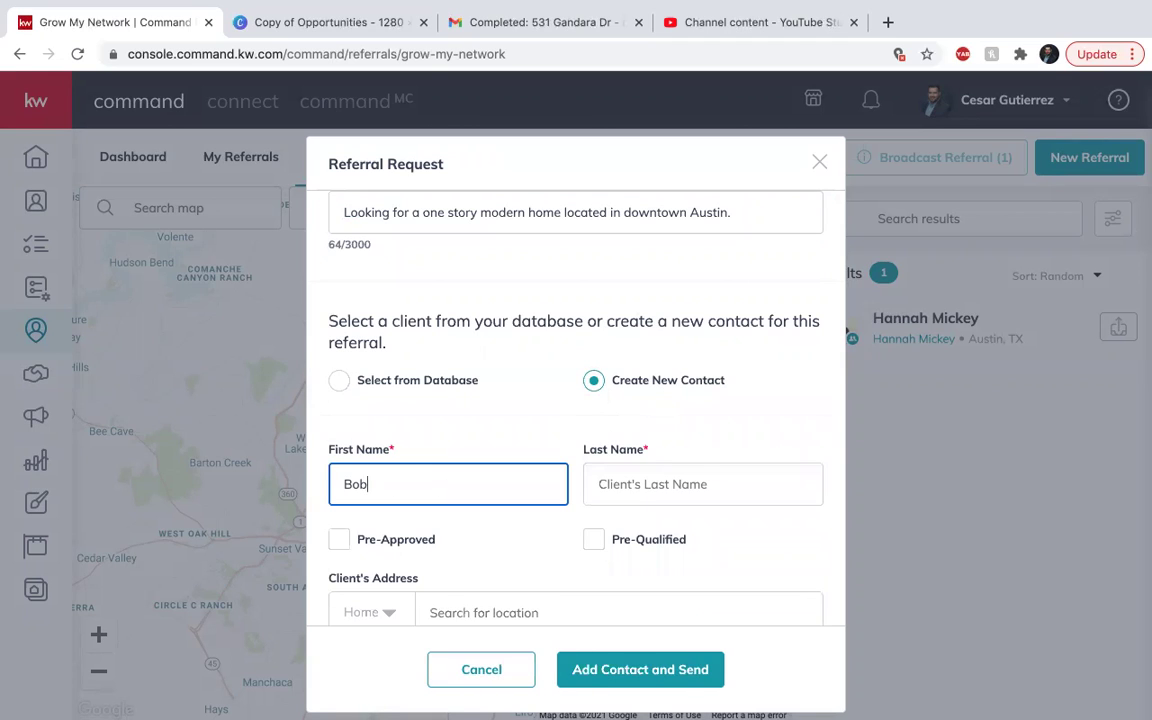
pyautogui.press('BackSpace')
pyautogui.press('BackSpace')
pyautogui.press('BackSpace')
pyautogui.write('Smaple')
pyautogui.press('BackSpace')
pyautogui.press('BackSpace')
pyautogui.press('BackSpace')
pyautogui.press('BackSpace')
pyautogui.press('BackSpace')
pyautogui.write('apl')
pyautogui.press('BackSpace')
pyautogui.press('BackSpace')
pyautogui.write('mple')
pyautogui.click(707, 494)
pyautogui.write('Buyer')
pyautogui.scroll(-3, 477, 350)
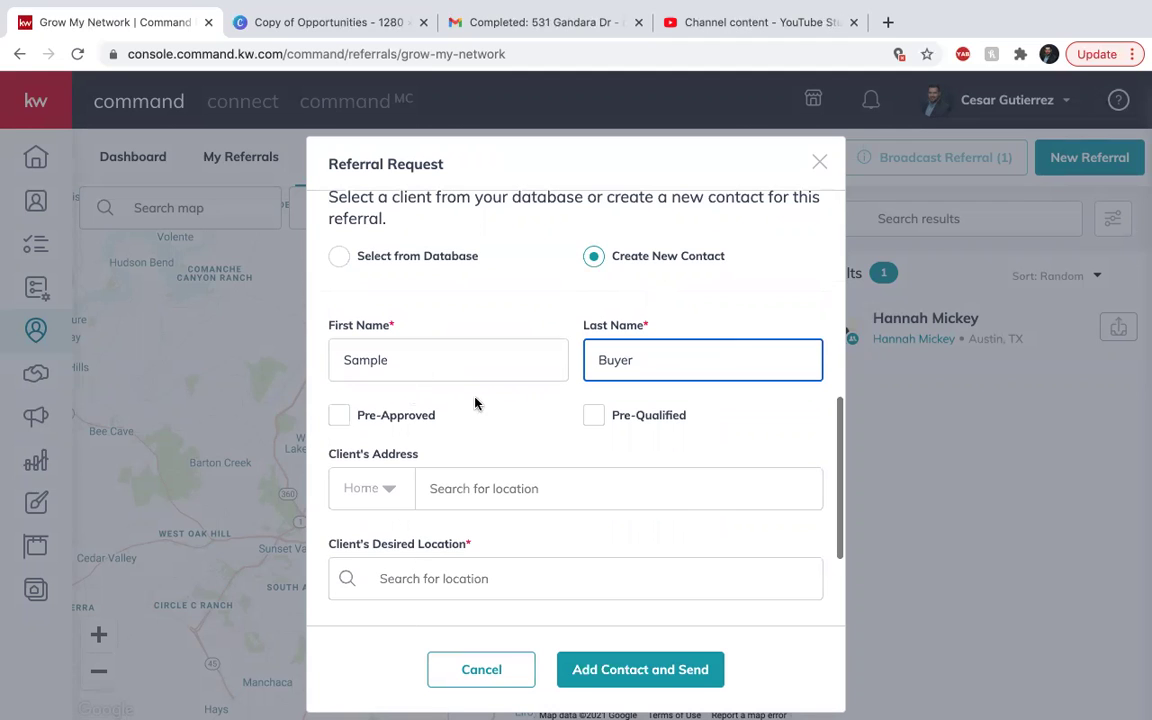
pyautogui.click(594, 416)
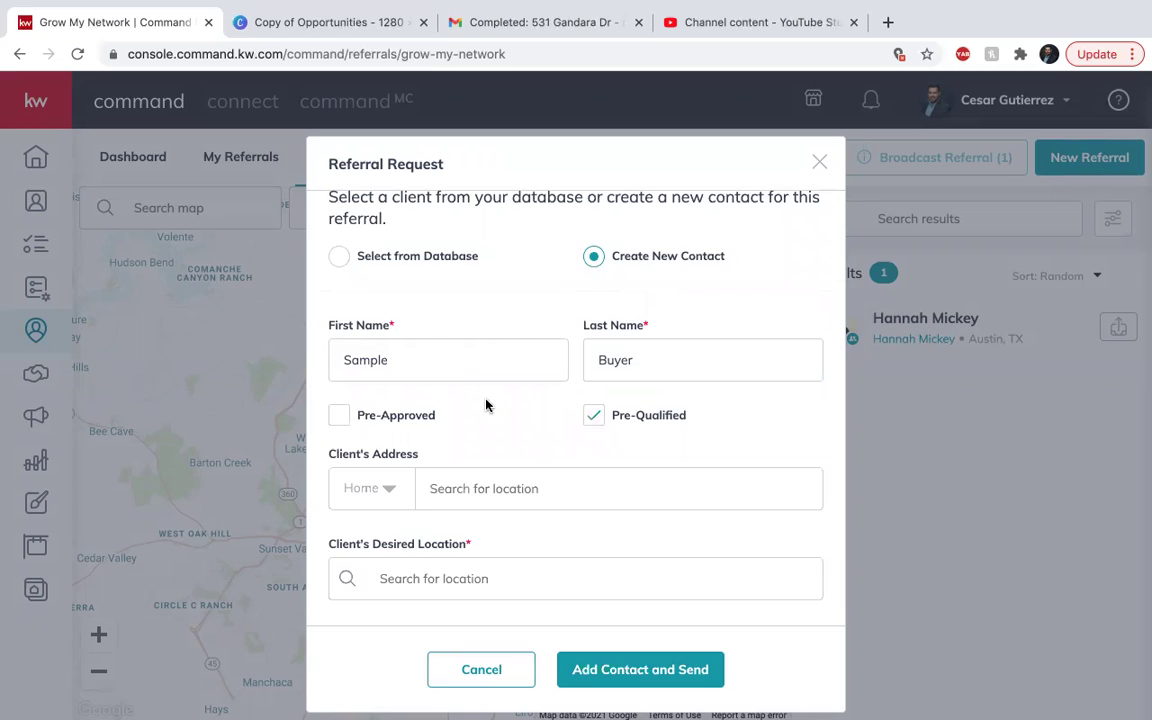
# Step: Set the client's desired location to Austin, TX
pyautogui.scroll(-2, 486, 404)
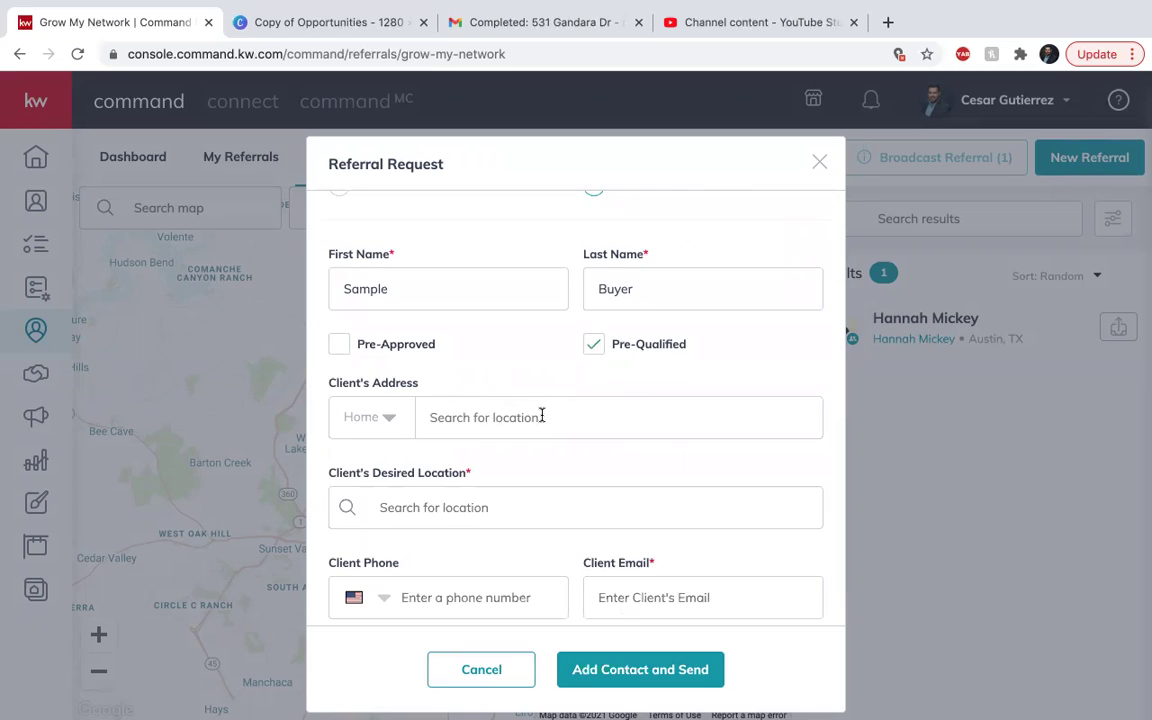
pyautogui.scroll(-2, 531, 446)
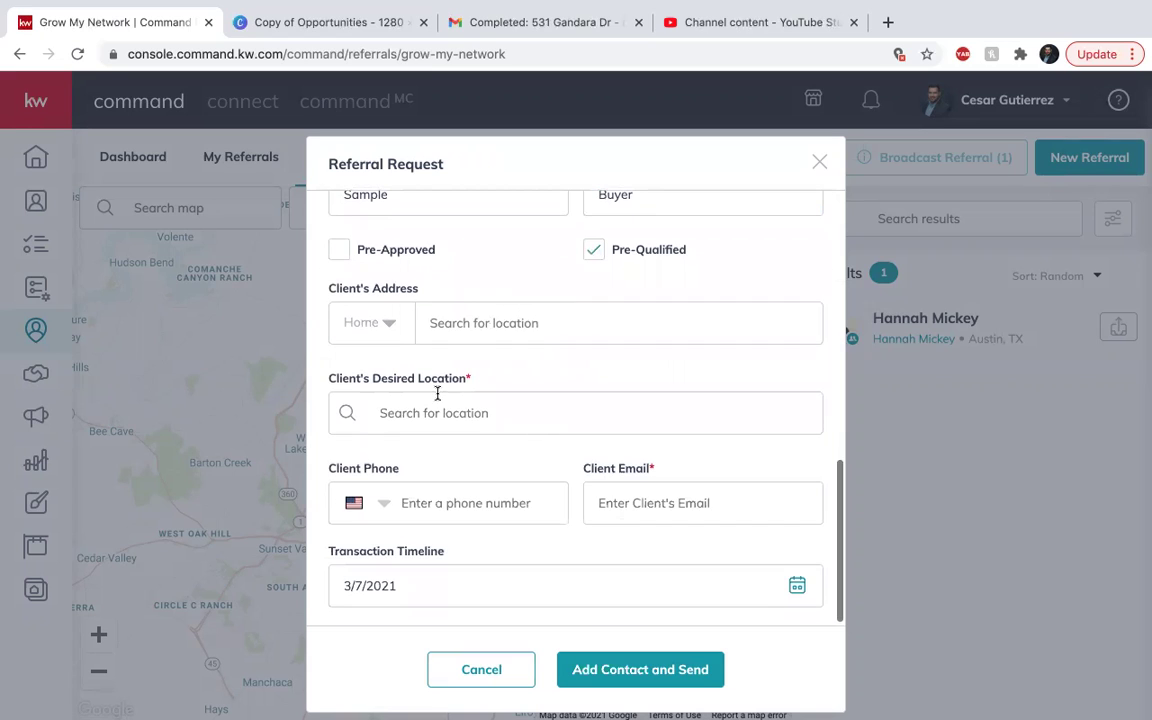
pyautogui.click(440, 402)
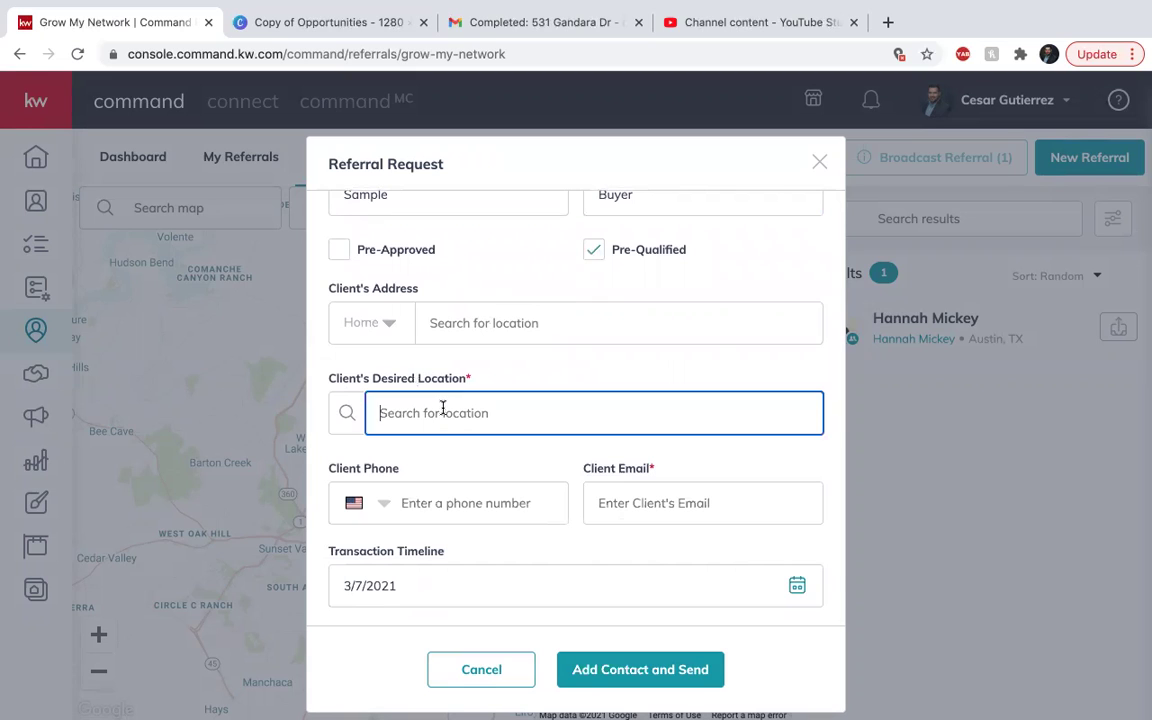
pyautogui.write('austin')
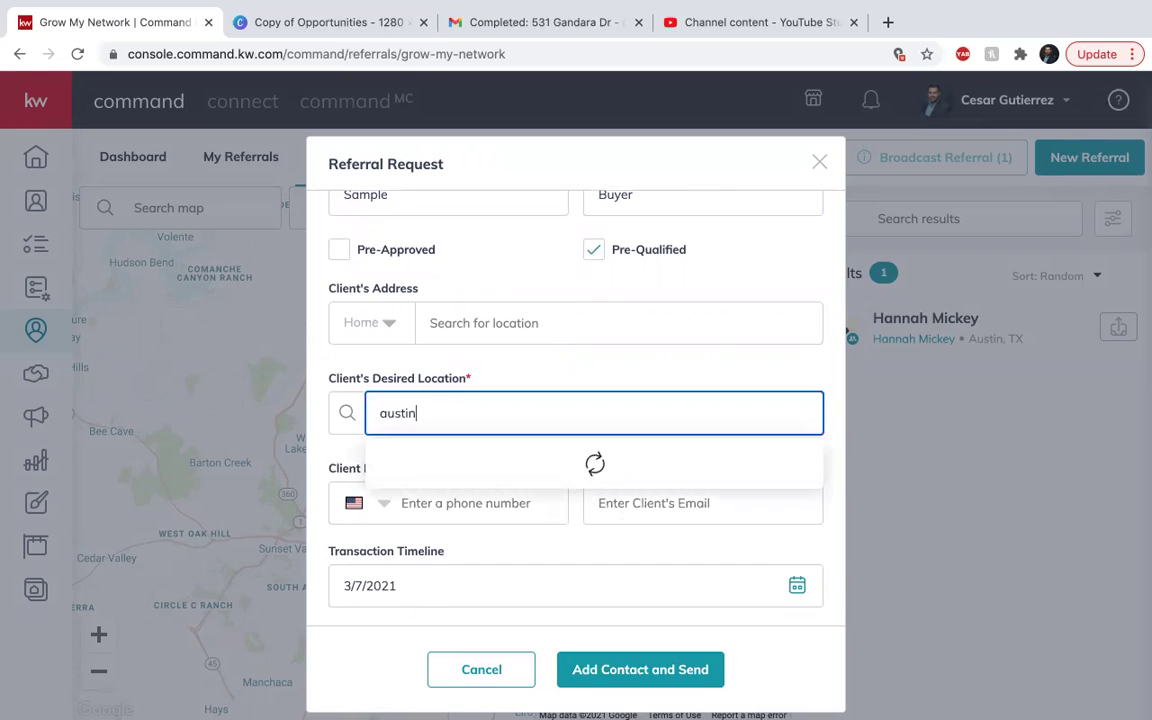
pyautogui.click(411, 467)
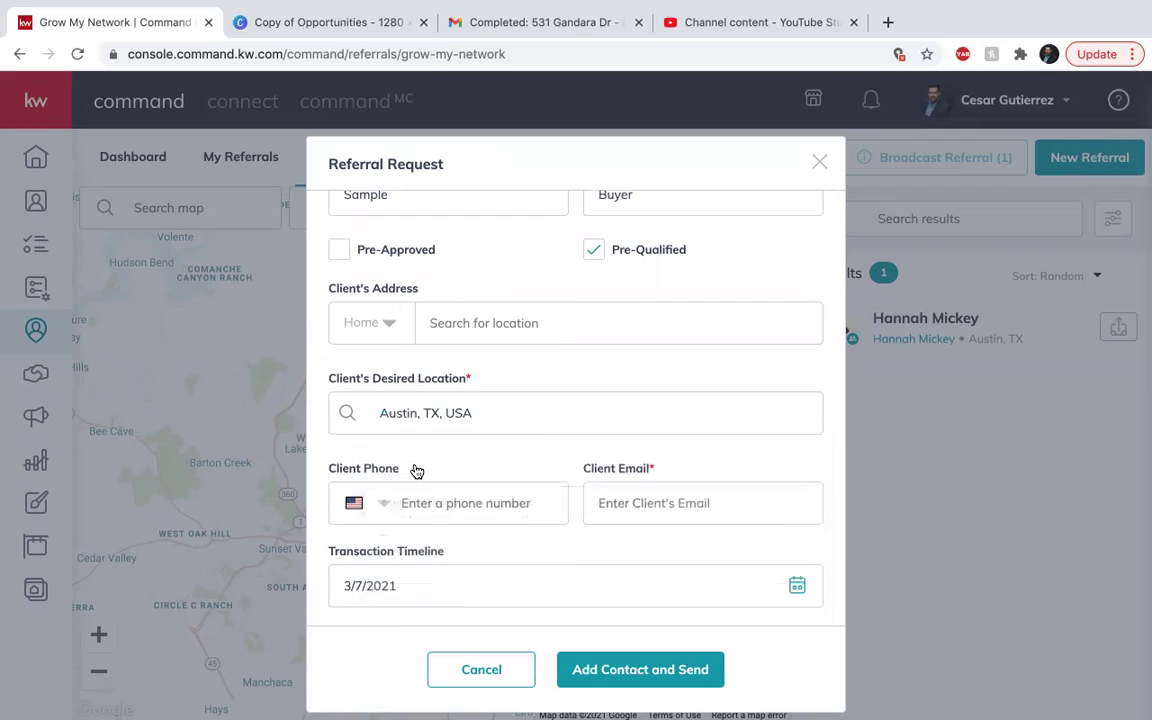
# Step: Fill in the client's e-mail address in the contact details
pyautogui.scroll(-1, 489, 445)
pyautogui.click(489, 447)
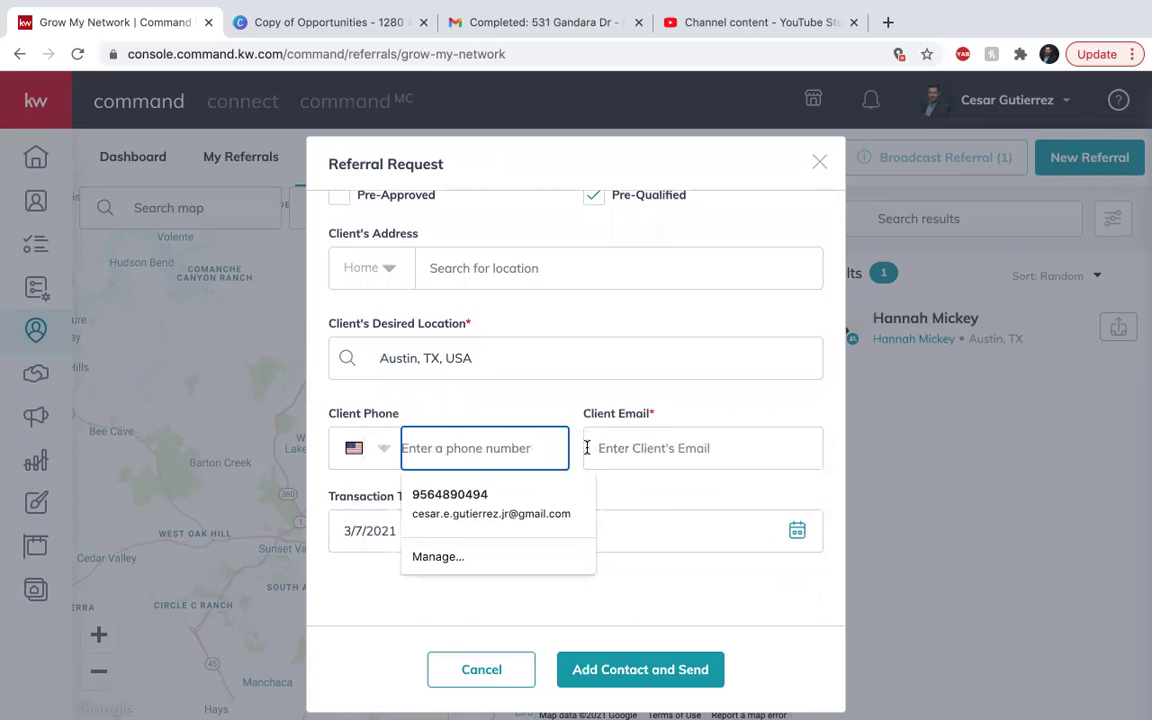
pyautogui.click(664, 452)
pyautogui.write('smapla')
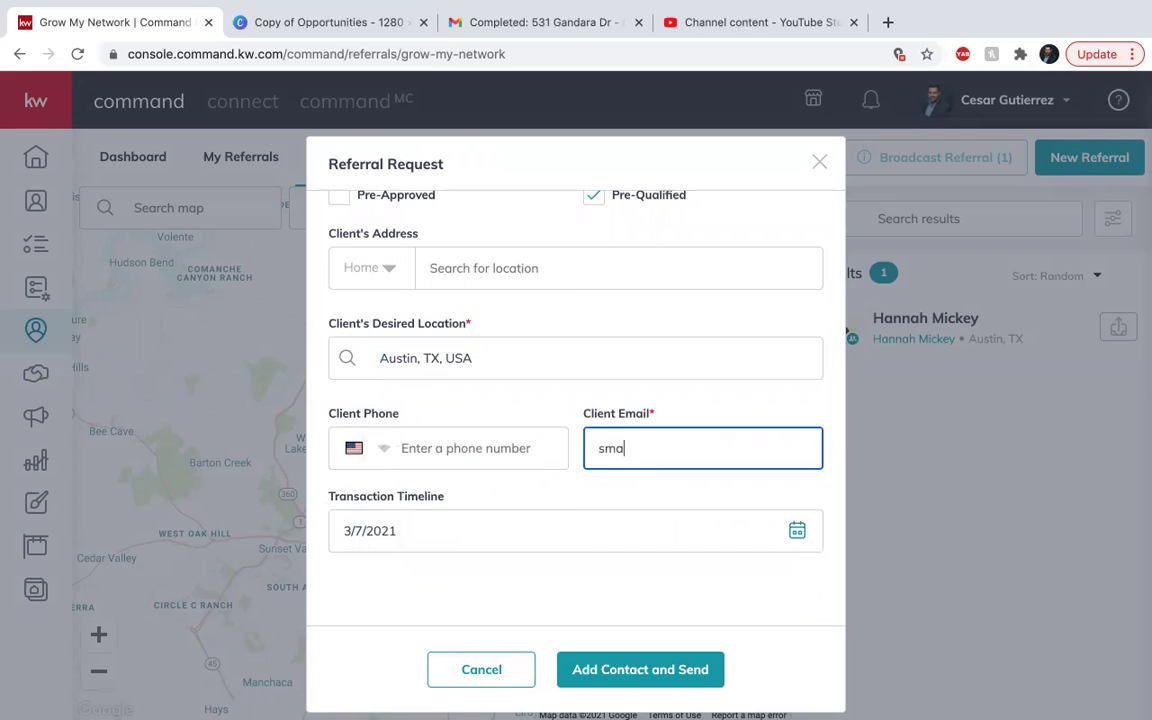
pyautogui.press('BackSpace')
pyautogui.press('BackSpace')
pyautogui.press('BackSpace')
pyautogui.press('BackSpace')
pyautogui.press('BackSpace')
pyautogui.write('ample@buyer.com')
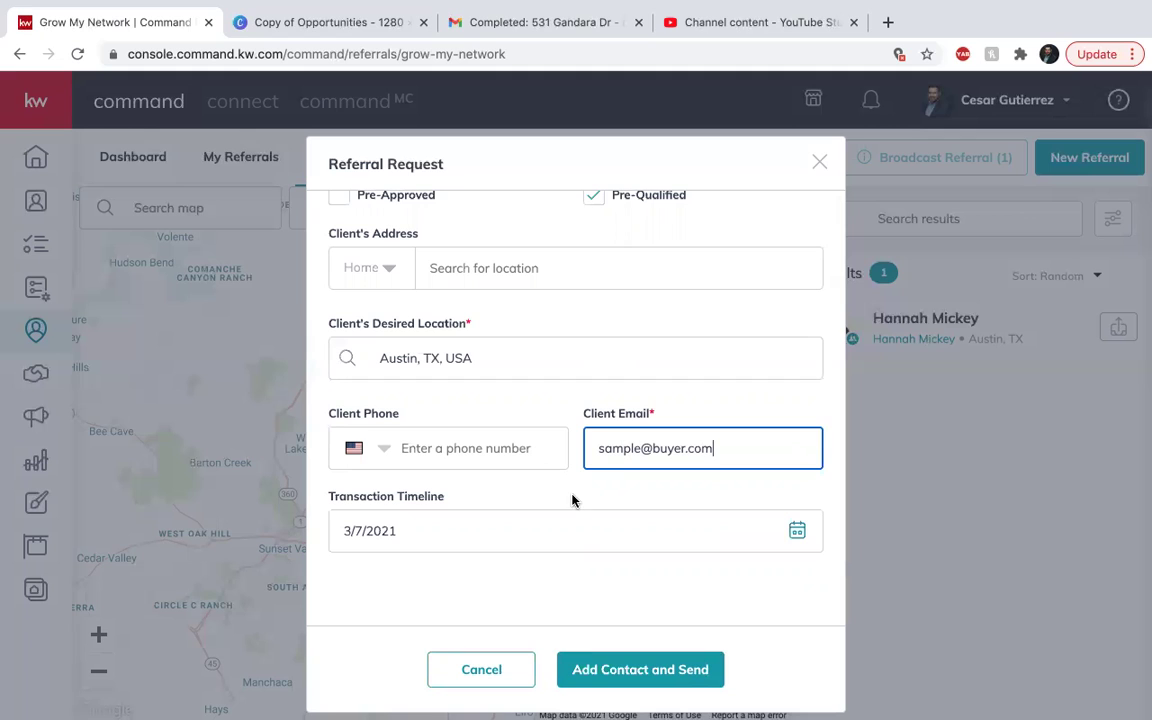
# Step: Set the transaction timeline date to April 30, 2021
pyautogui.click(797, 530)
pyautogui.scroll(-4, 435, 533)
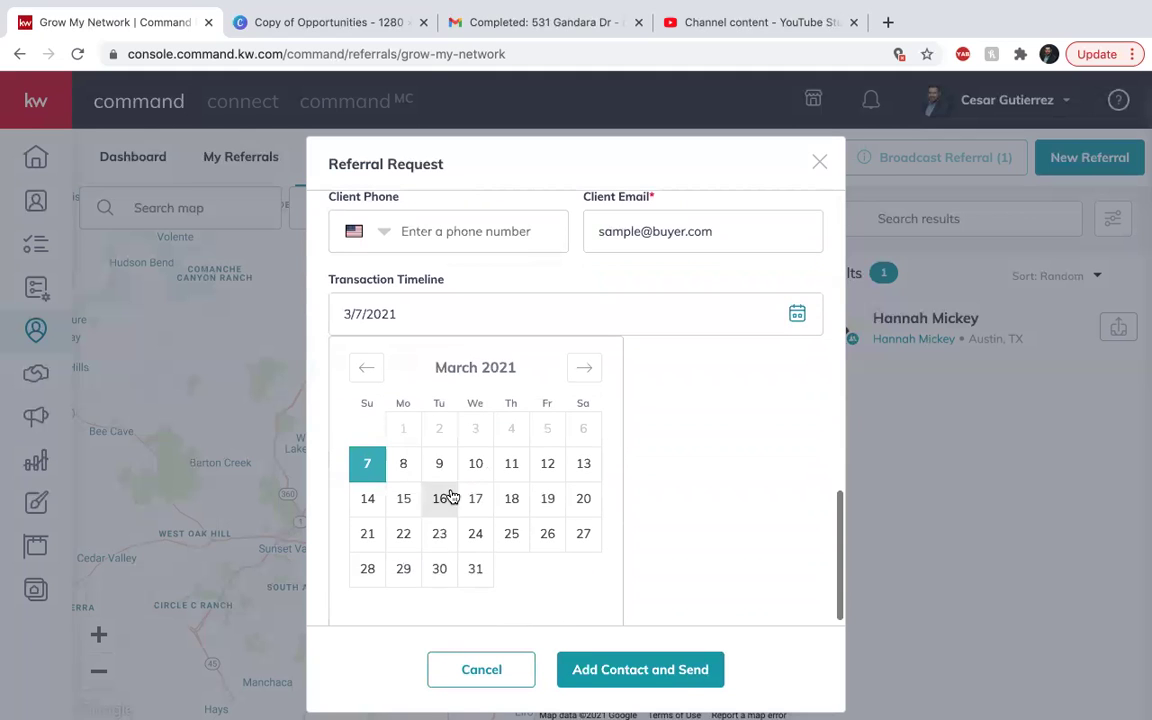
pyautogui.click(586, 370)
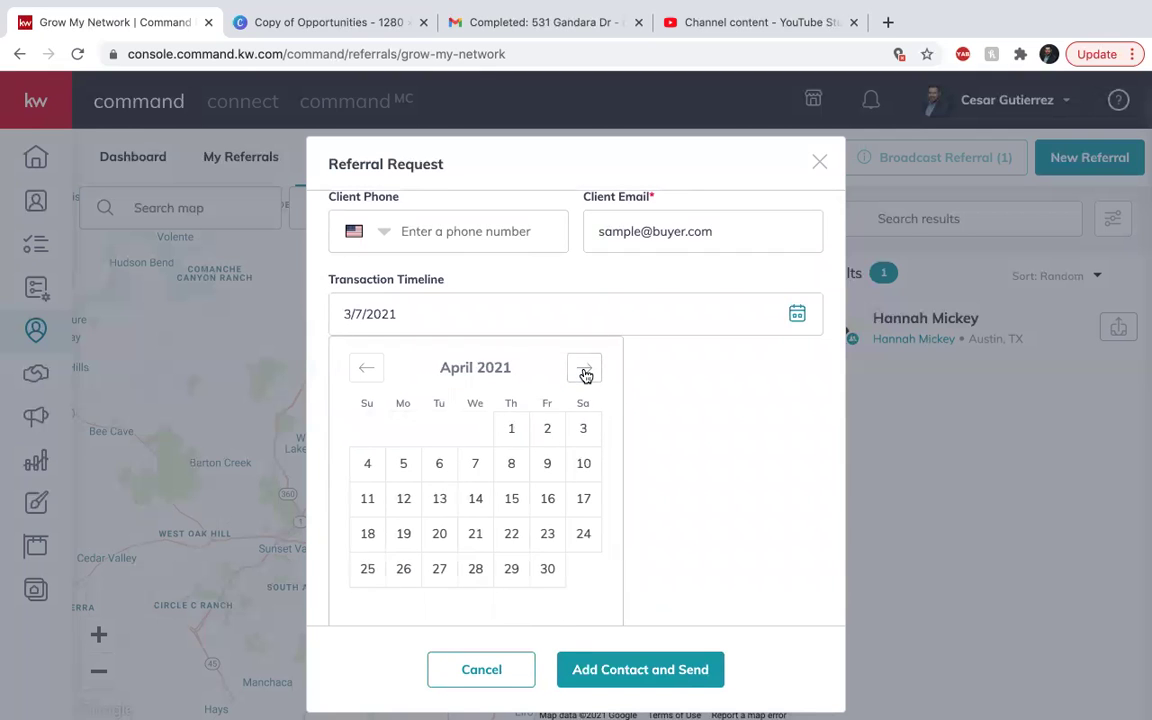
pyautogui.click(547, 572)
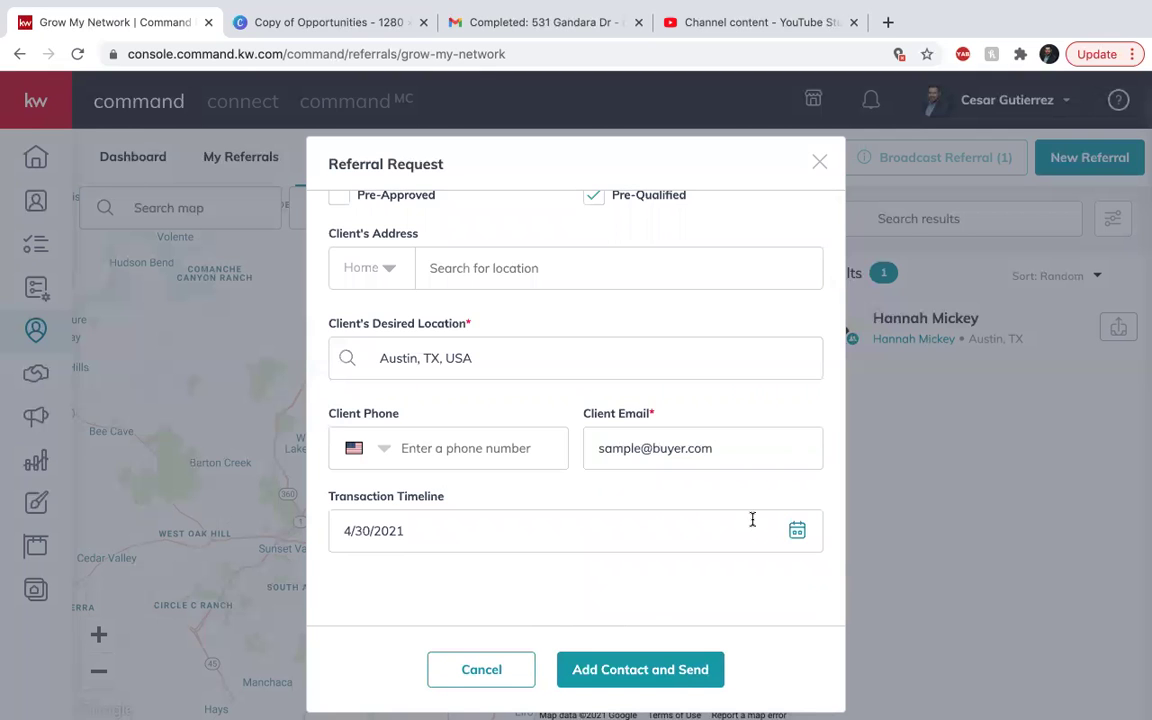
pyautogui.scroll(5, 470, 525)
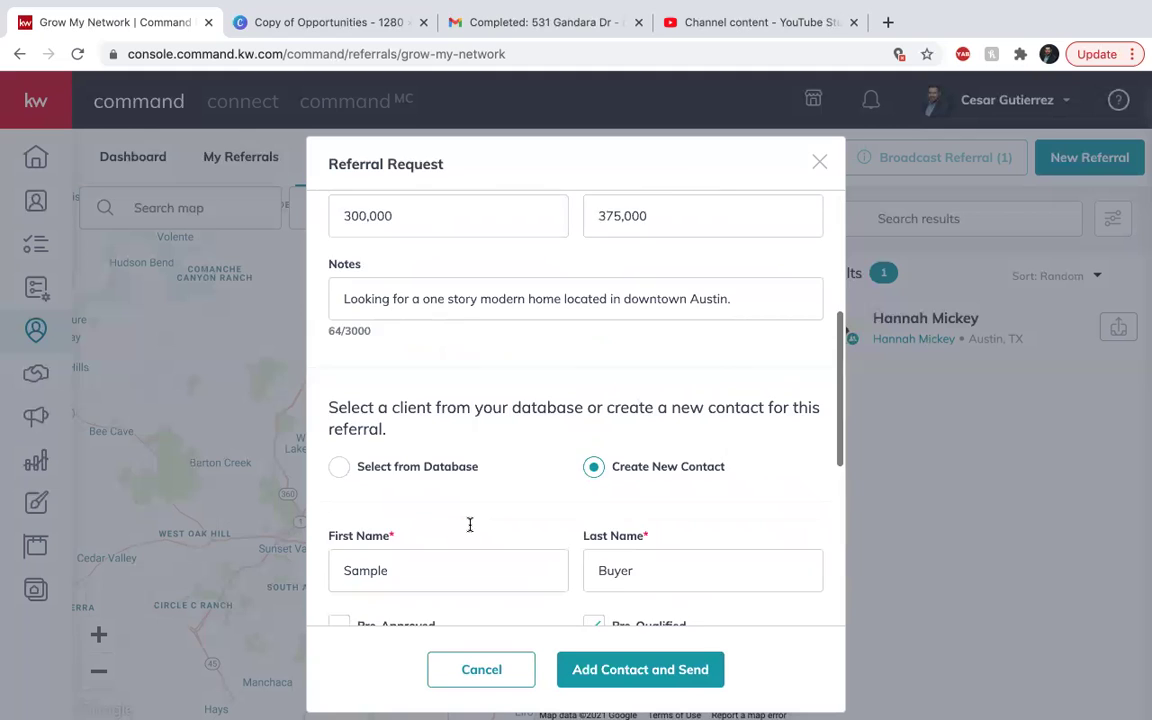
pyautogui.scroll(-5, 468, 524)
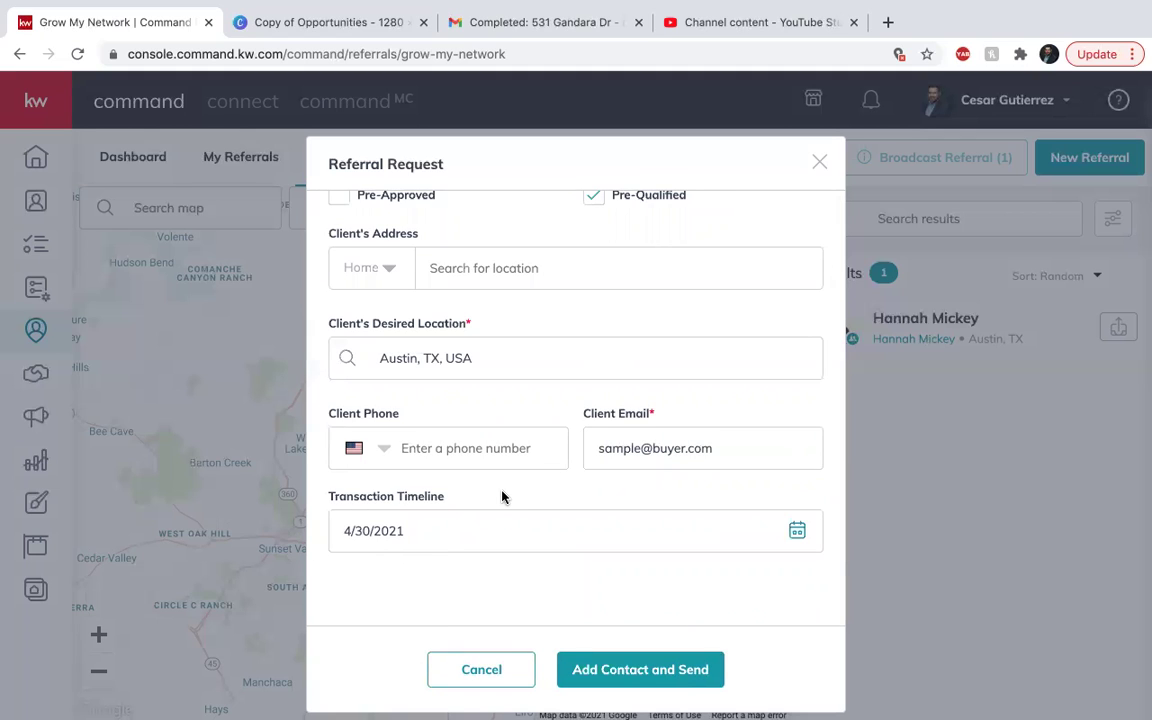
pyautogui.scroll(2, 503, 496)
pyautogui.scroll(-2, 503, 496)
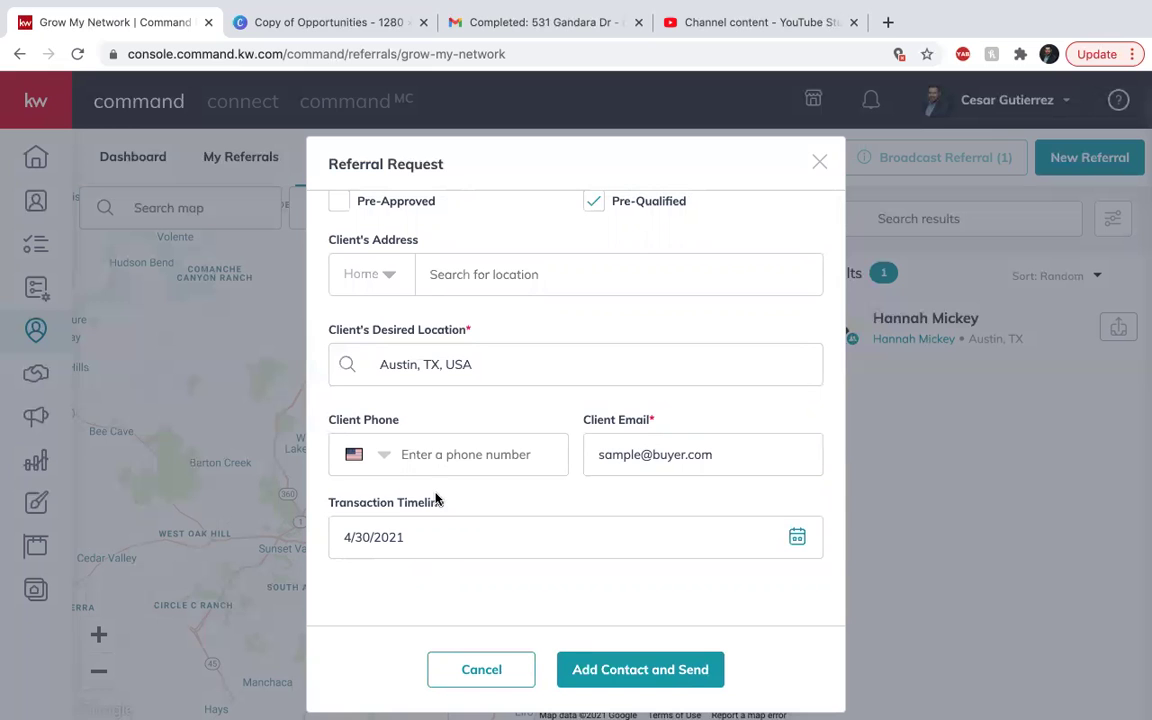
pyautogui.scroll(5, 525, 522)
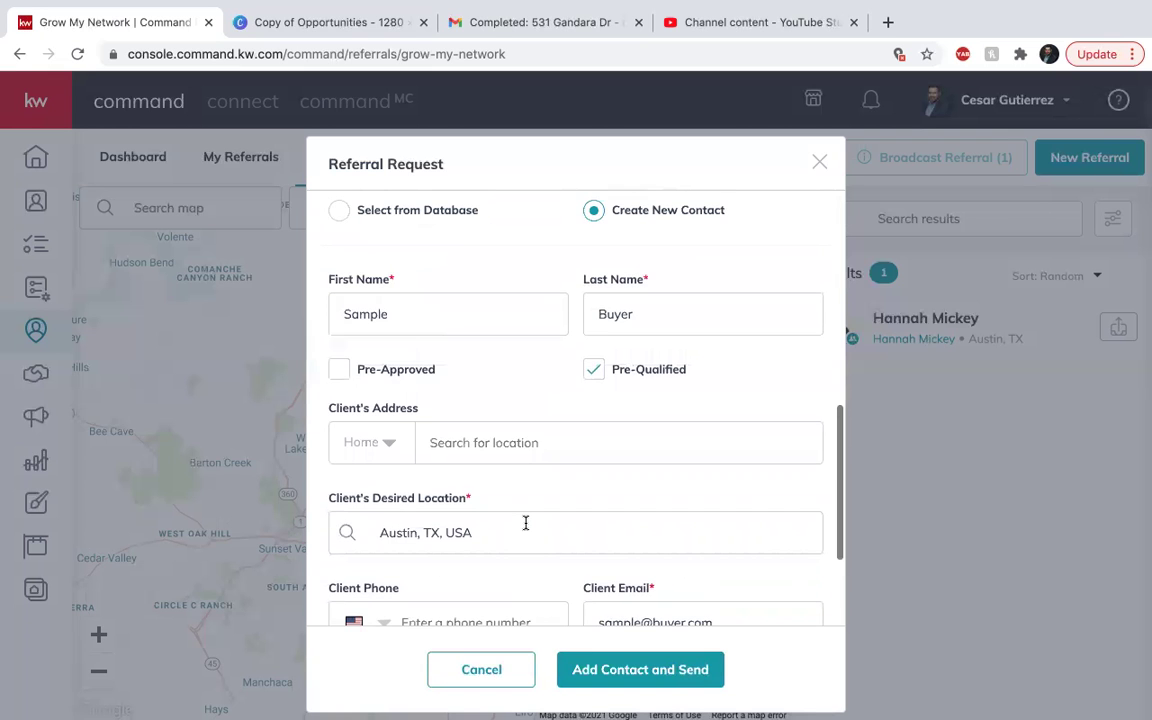
pyautogui.scroll(4, 525, 522)
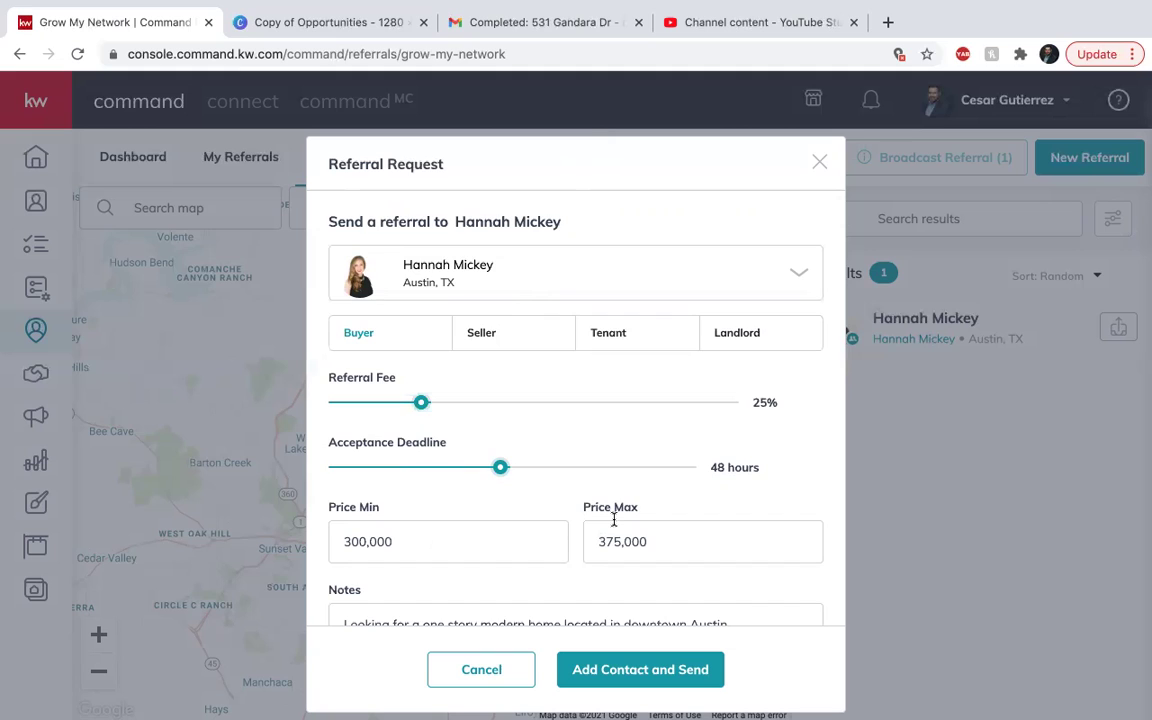
pyautogui.scroll(-3, 614, 519)
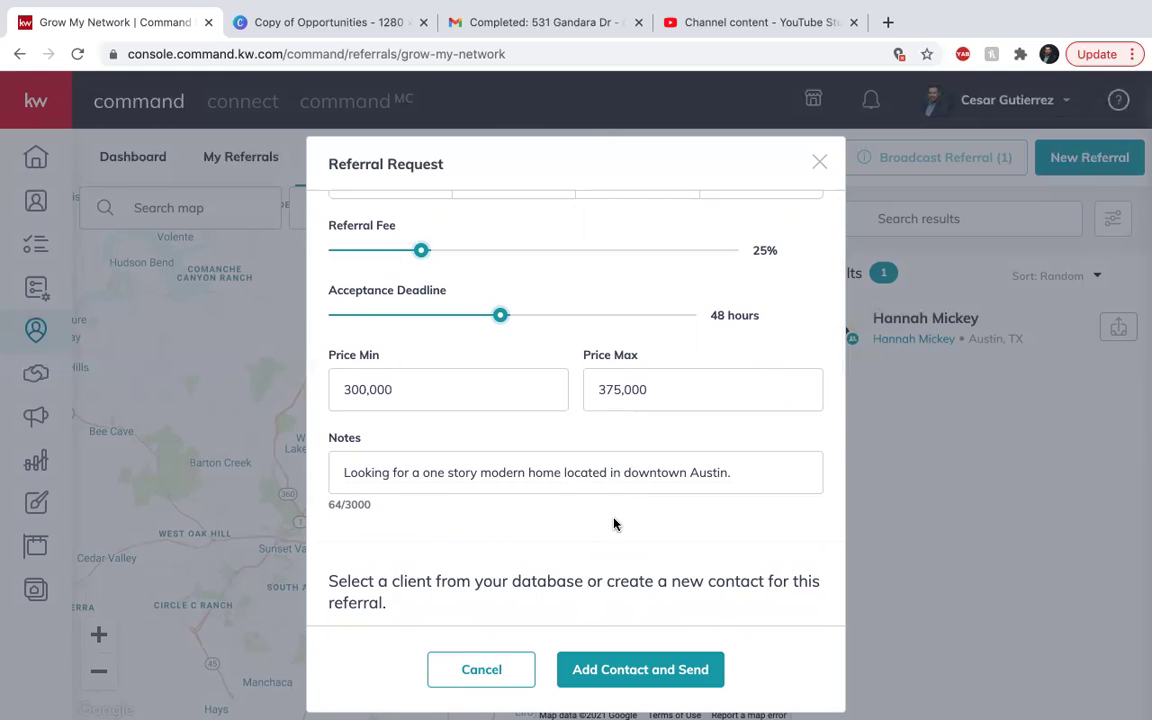
pyautogui.scroll(-1, 614, 524)
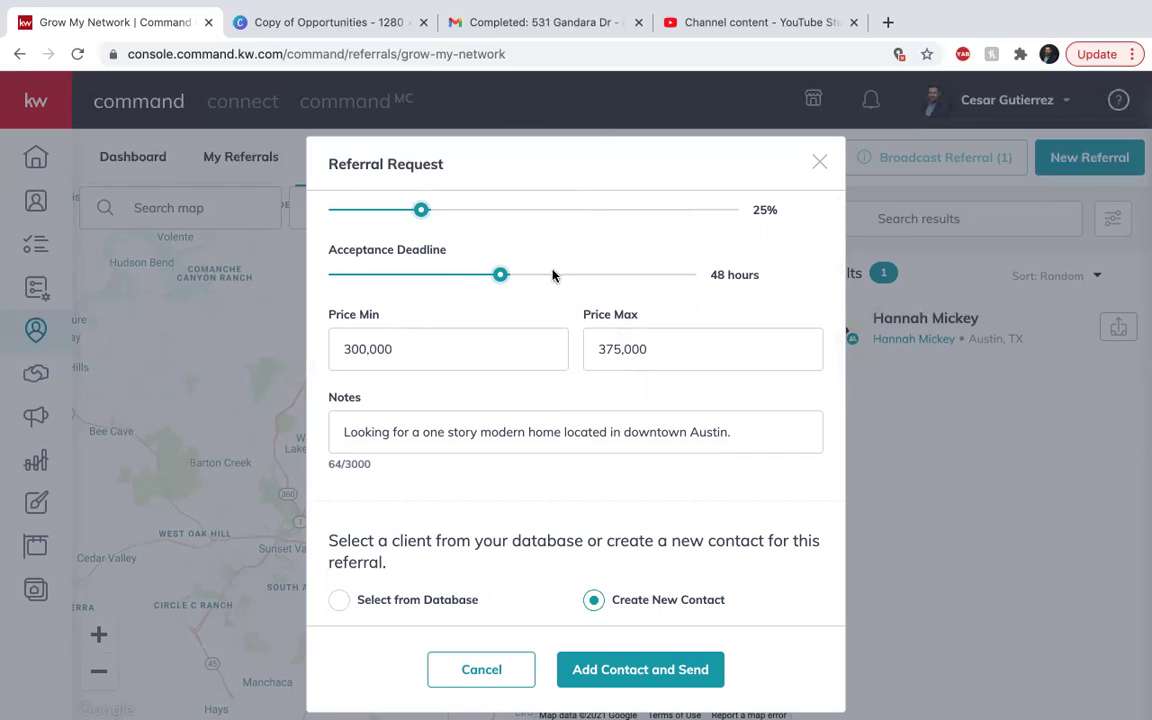
pyautogui.scroll(3, 512, 458)
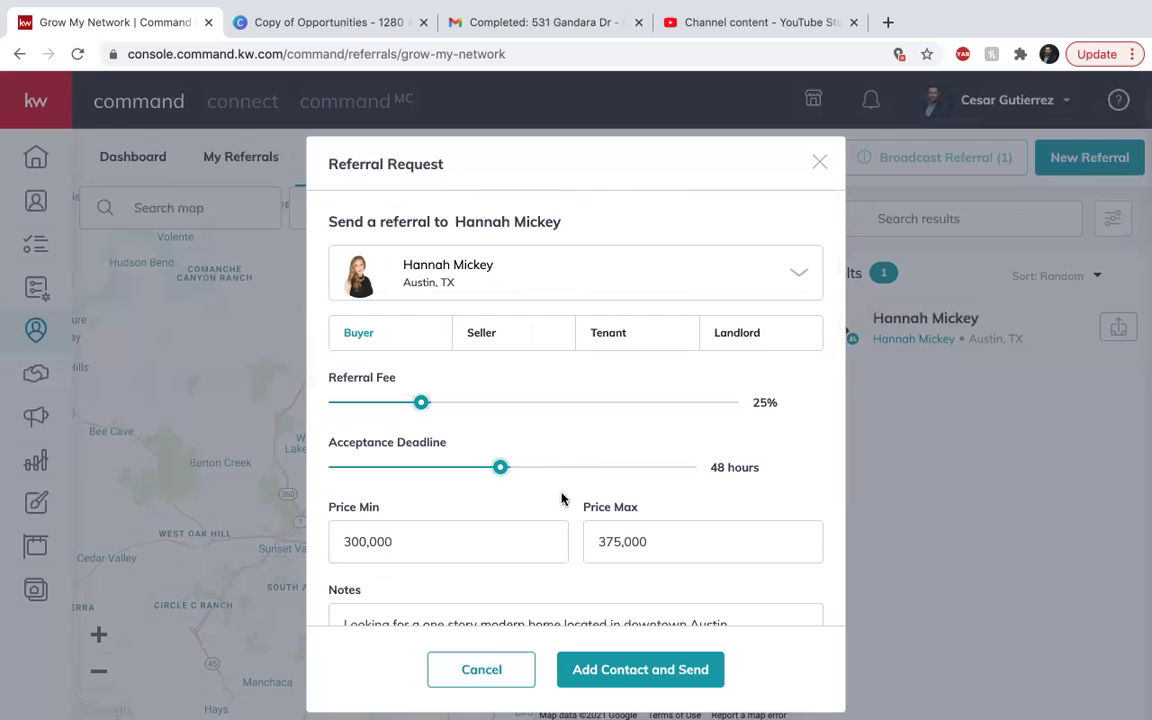
pyautogui.scroll(-5, 561, 498)
pyautogui.scroll(-5, 561, 498)
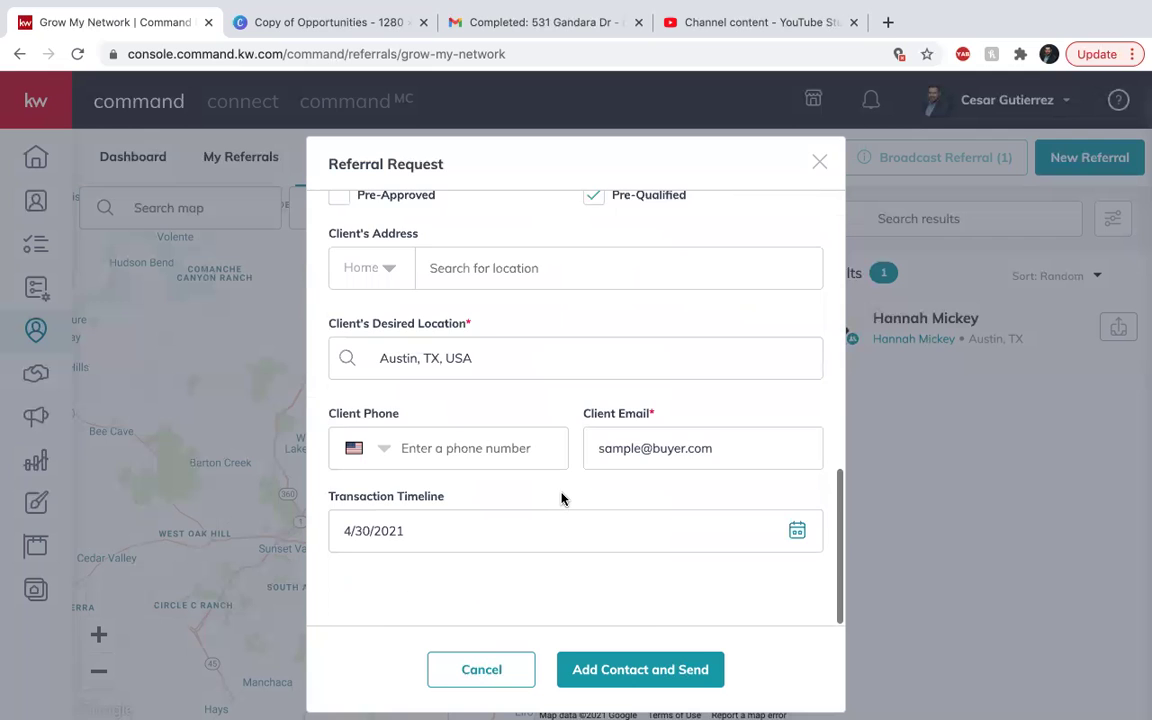
pyautogui.scroll(6, 561, 498)
pyautogui.scroll(-6, 561, 498)
pyautogui.scroll(8, 561, 498)
pyautogui.scroll(-8, 561, 498)
pyautogui.scroll(5, 561, 498)
pyautogui.scroll(-5, 561, 498)
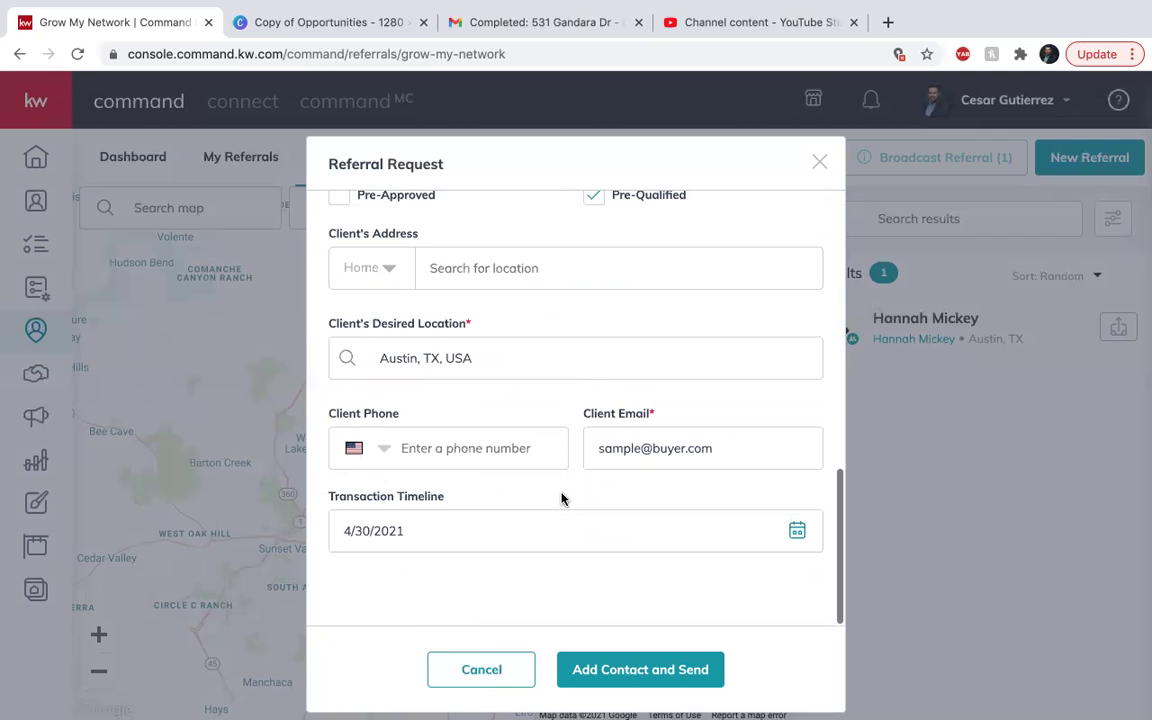